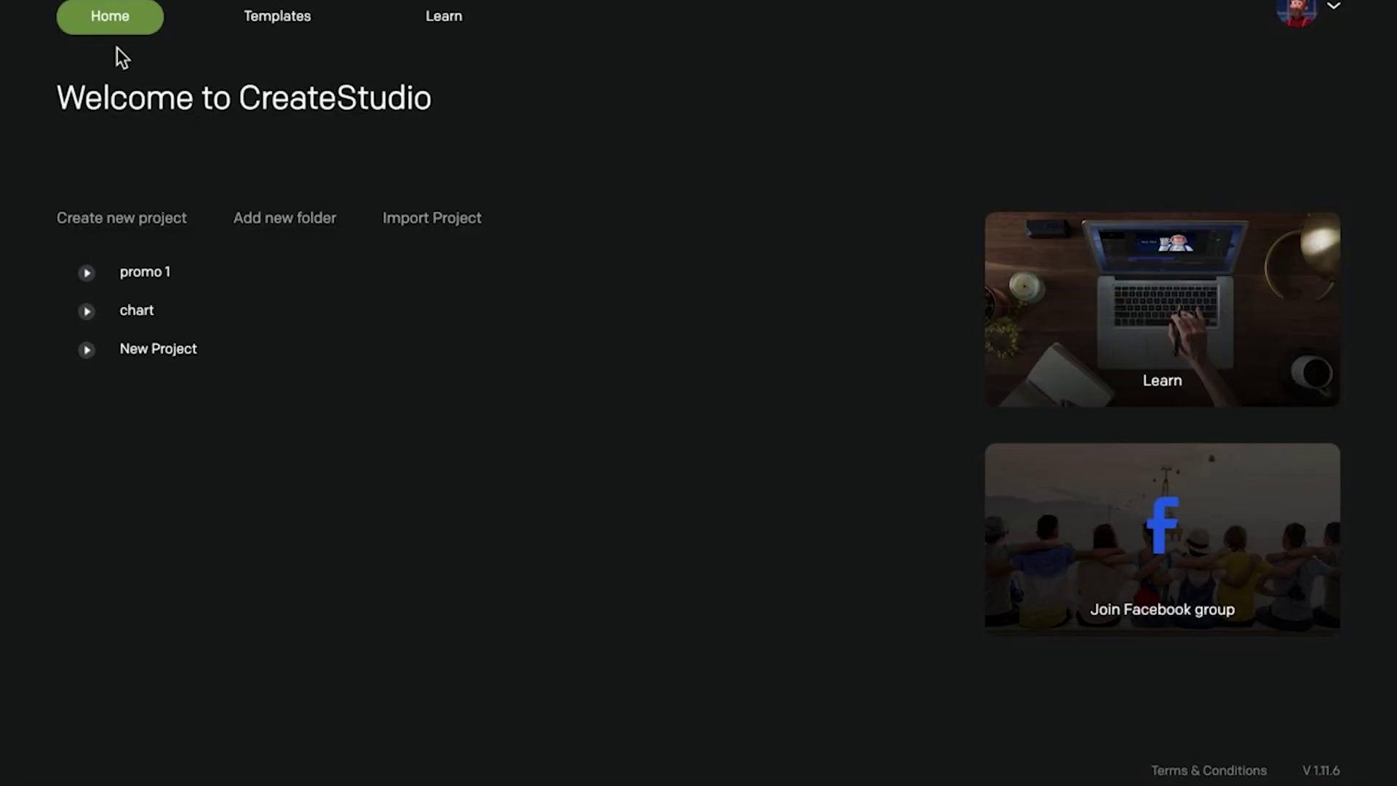
Start a new project named 'CS for businesses' and review the 1080p HD resolution preset
{"action": "left_click", "coordinate": [160, 219]}
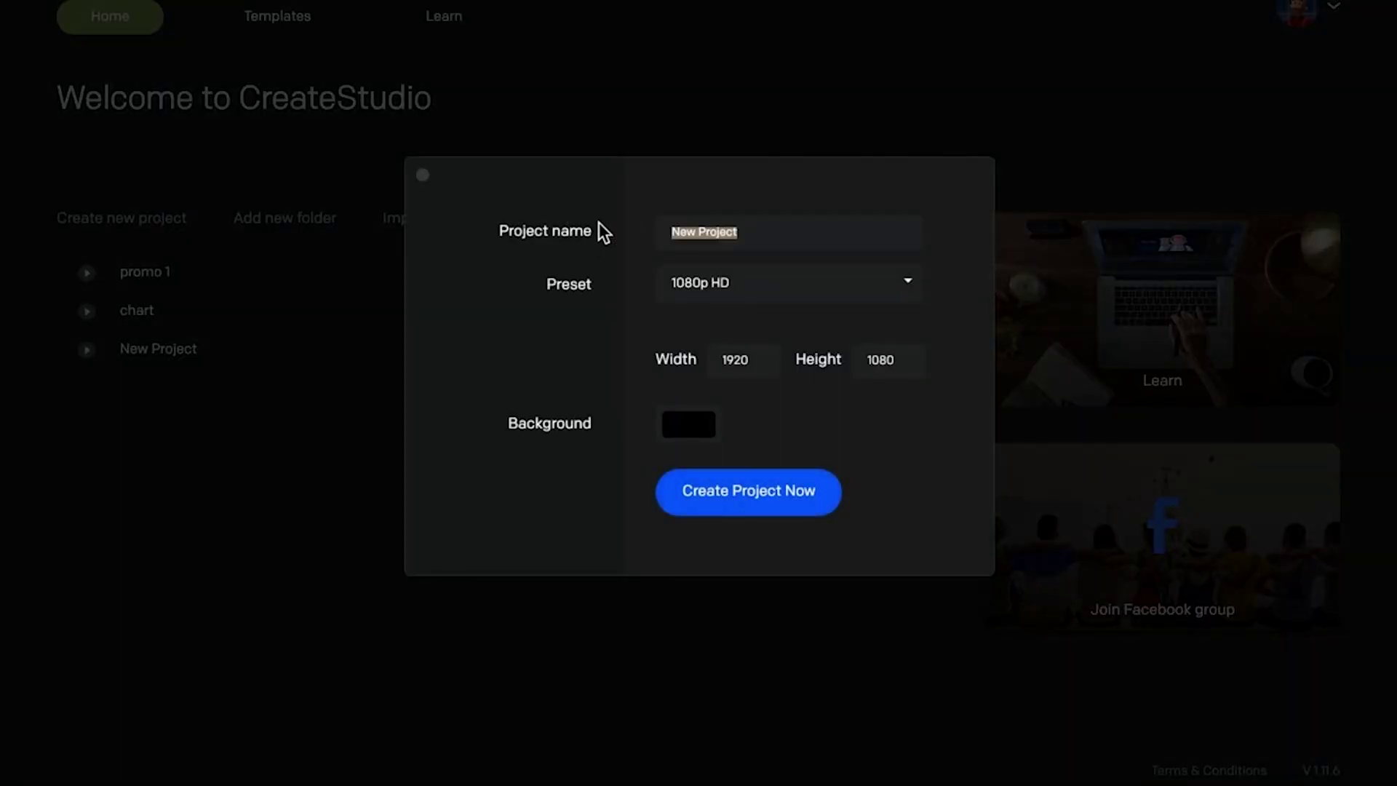
{"action": "type", "text": "CS for businesses"}
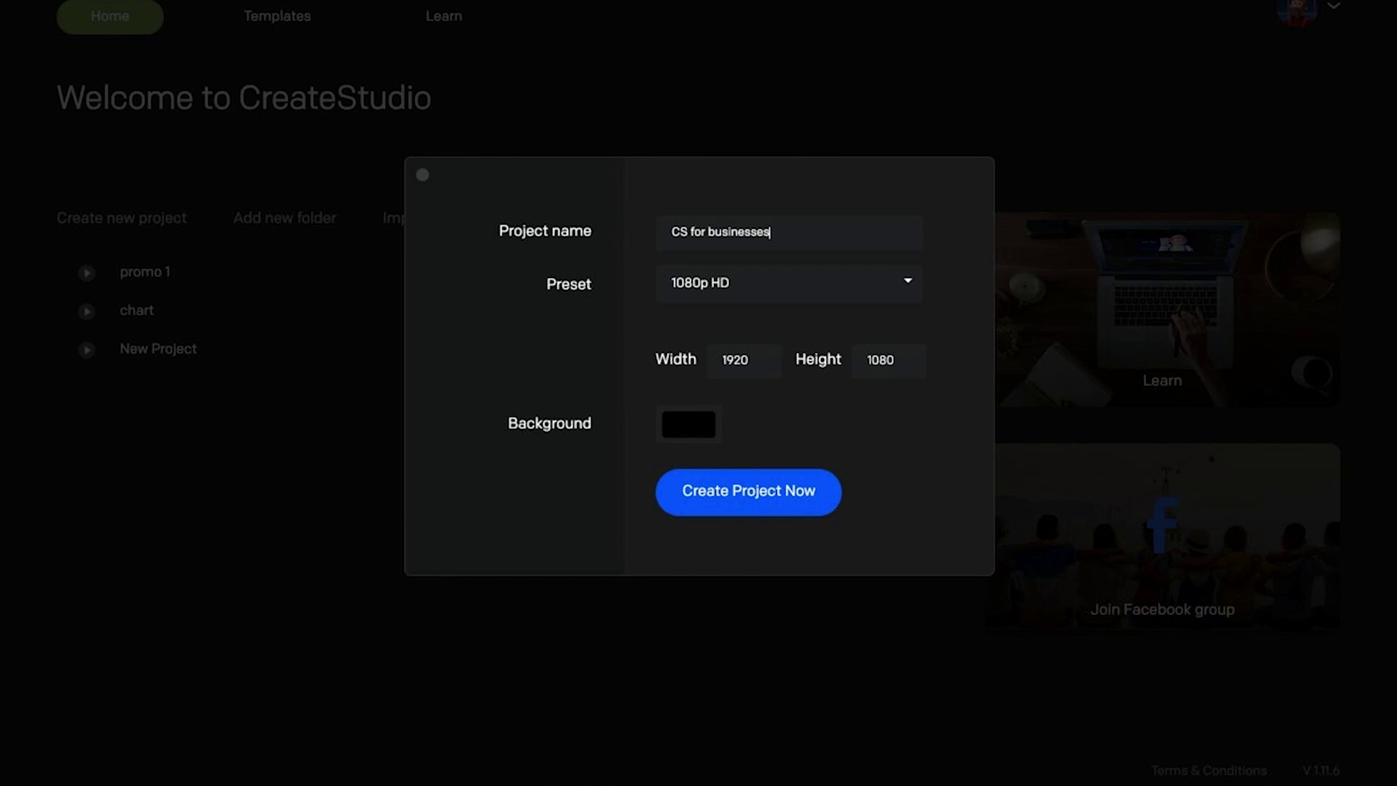
{"action": "left_click", "coordinate": [907, 283]}
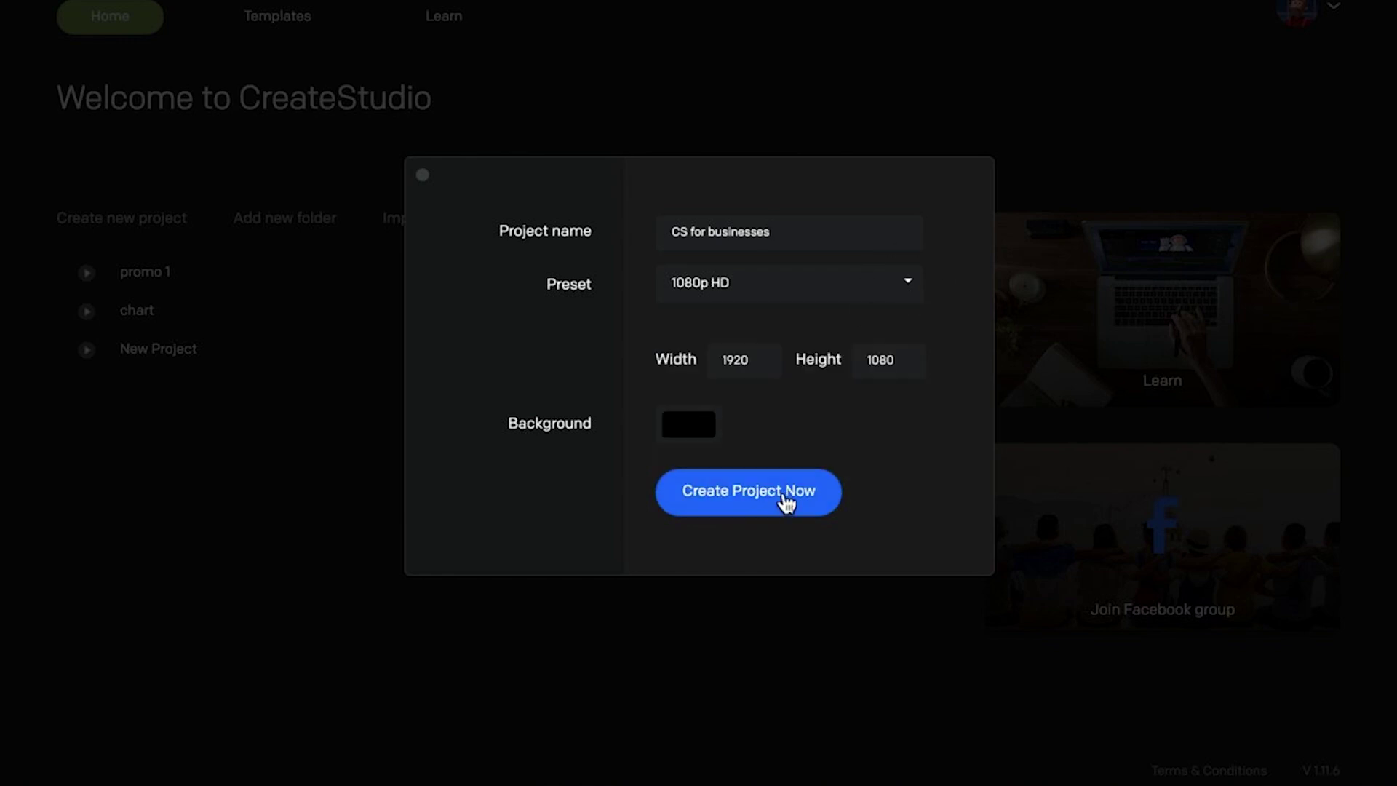
Create the 'CS for businesses' project at 1080p HD to open the studio editor
{"action": "left_click", "coordinate": [786, 502]}
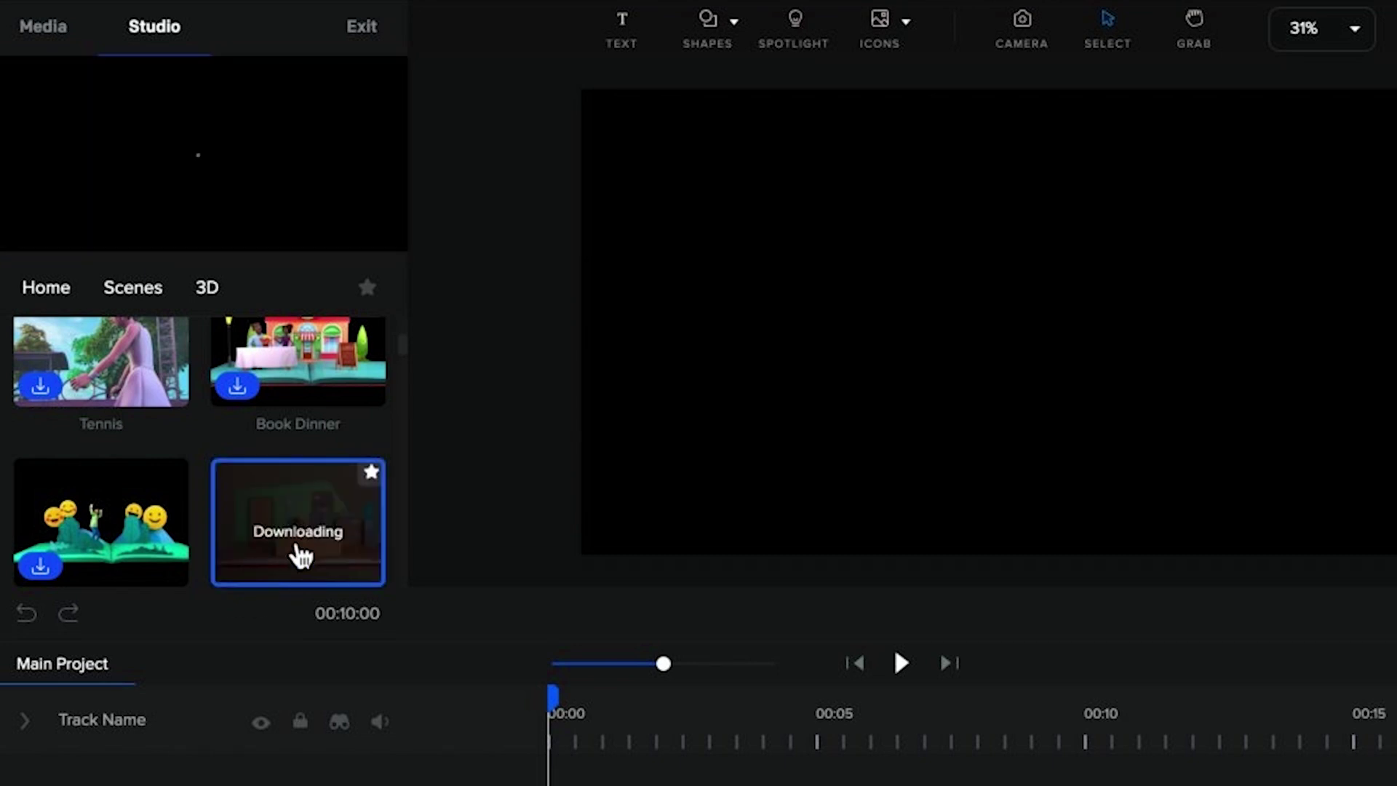
Download the Cafe Order and Glasses scenes from the Scenes grid
{"action": "scroll", "coordinate": [301, 557], "scroll_direction": "down", "scroll_amount": 3}
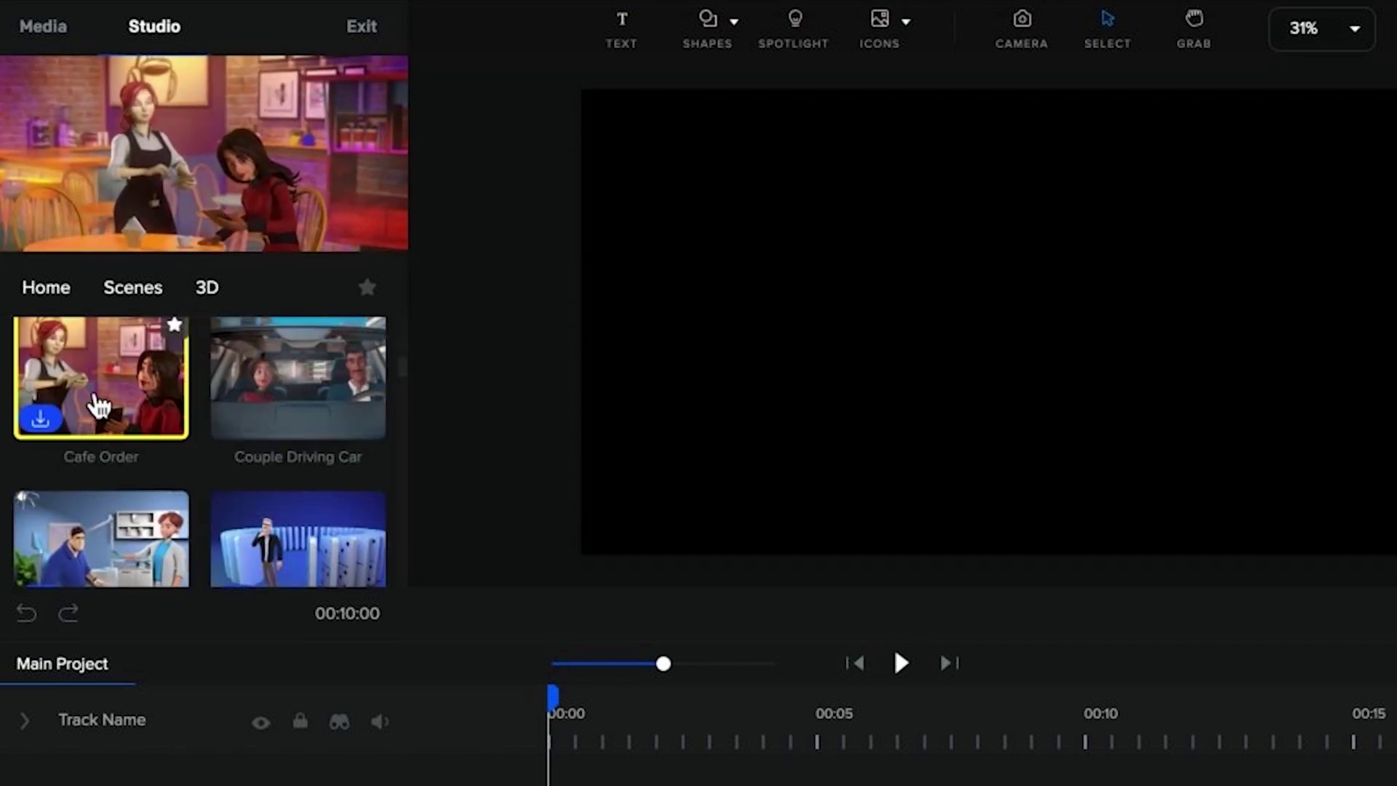
{"action": "left_click", "coordinate": [40, 422]}
{"action": "scroll", "coordinate": [283, 489], "scroll_direction": "down", "scroll_amount": 8}
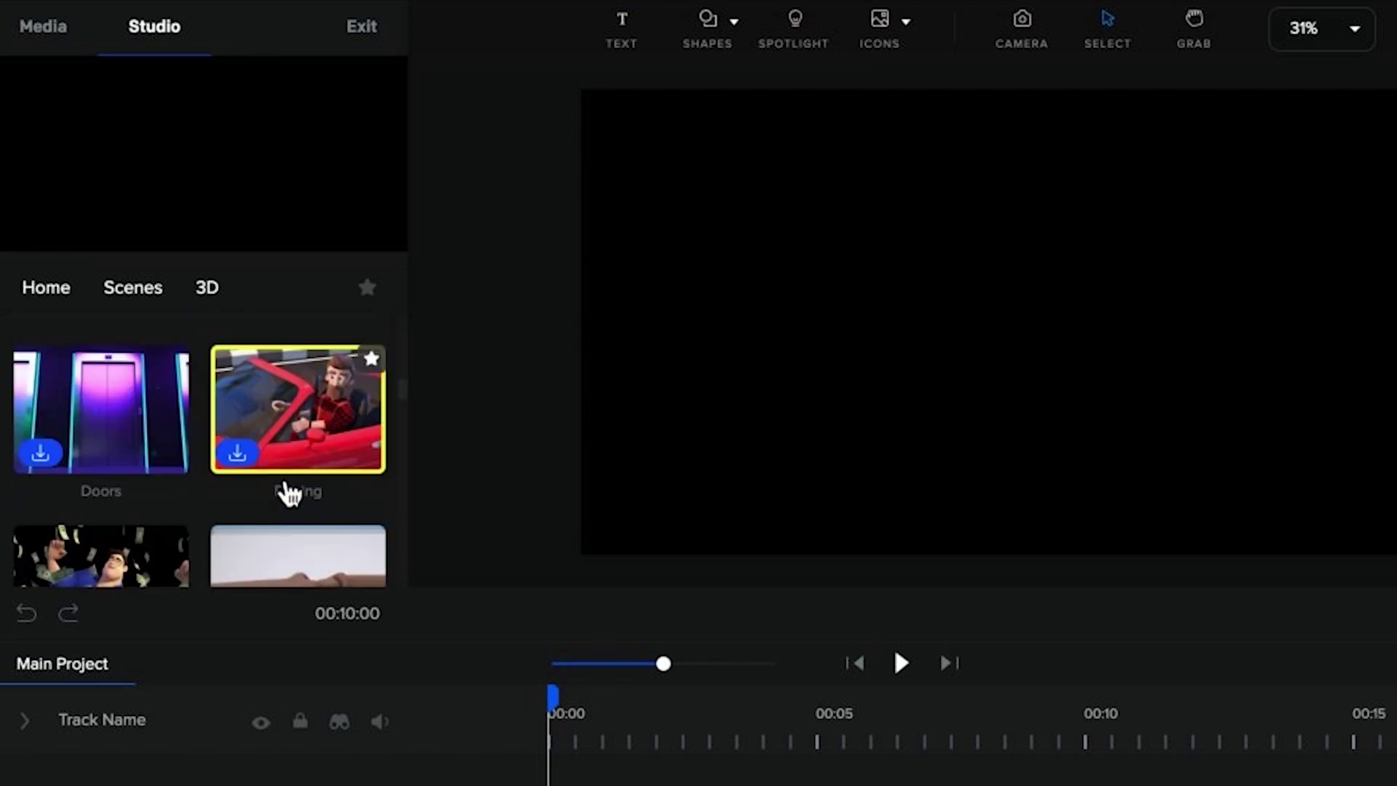
{"action": "scroll", "coordinate": [314, 510], "scroll_direction": "up", "scroll_amount": 1}
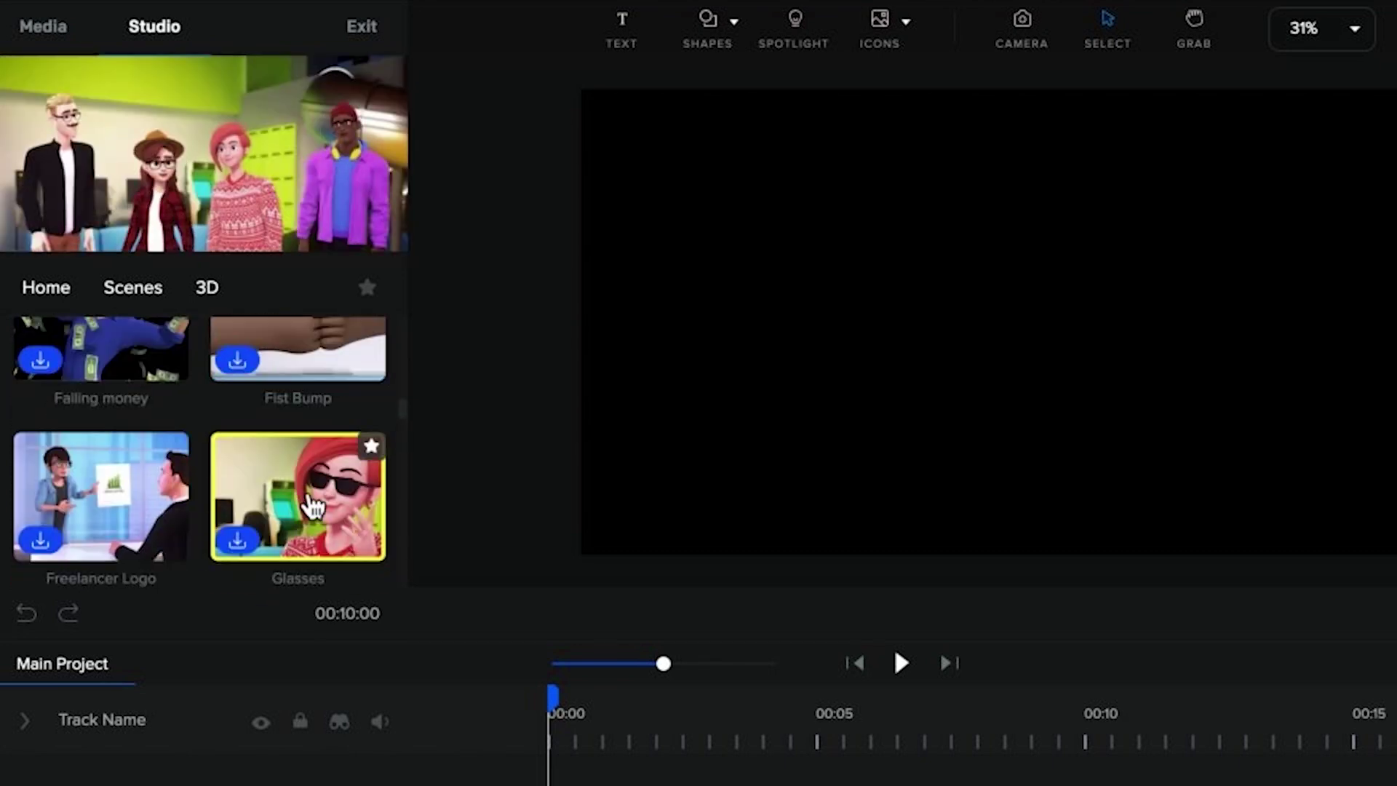
{"action": "left_click", "coordinate": [236, 547]}
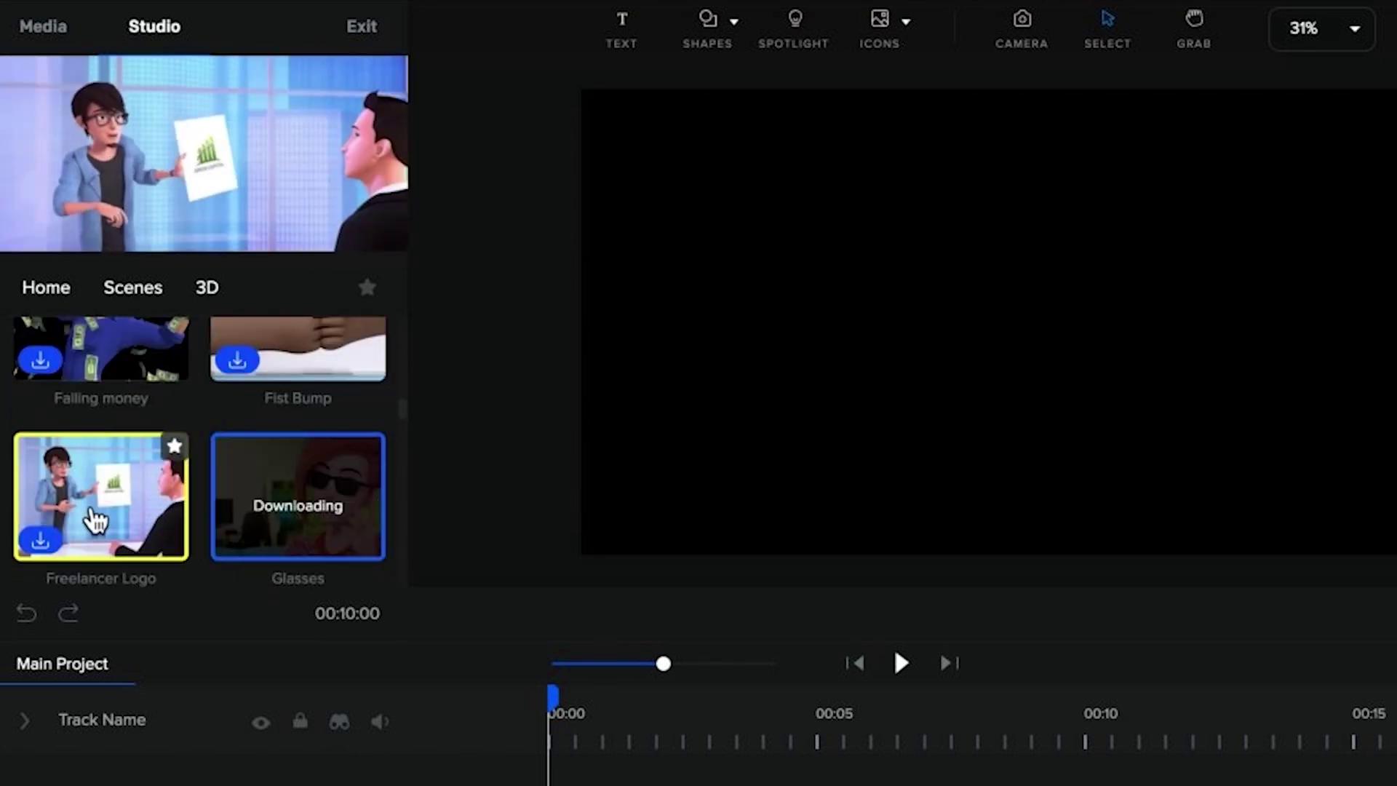
{"action": "scroll", "coordinate": [131, 524], "scroll_direction": "down", "scroll_amount": 3}
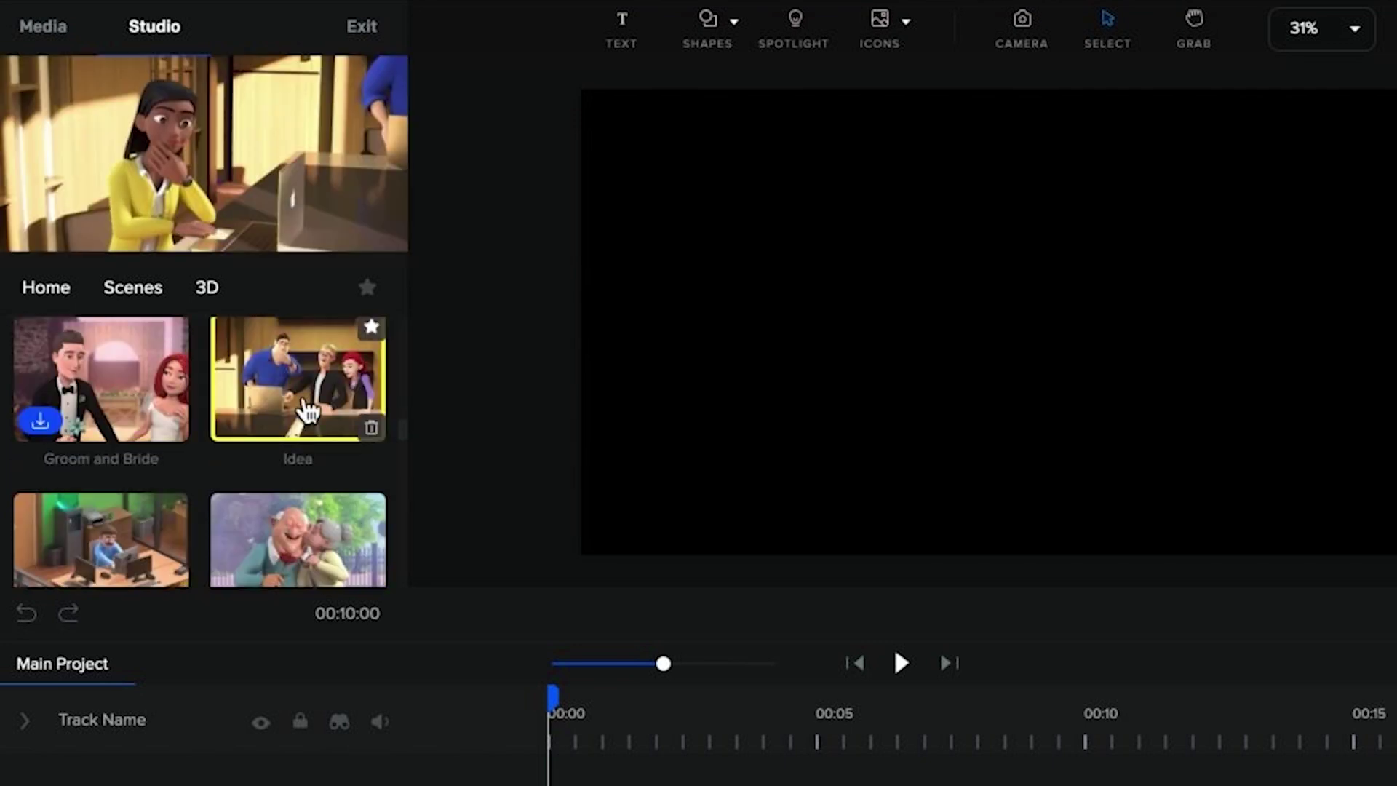
{"action": "scroll", "coordinate": [155, 402], "scroll_direction": "down", "scroll_amount": 3}
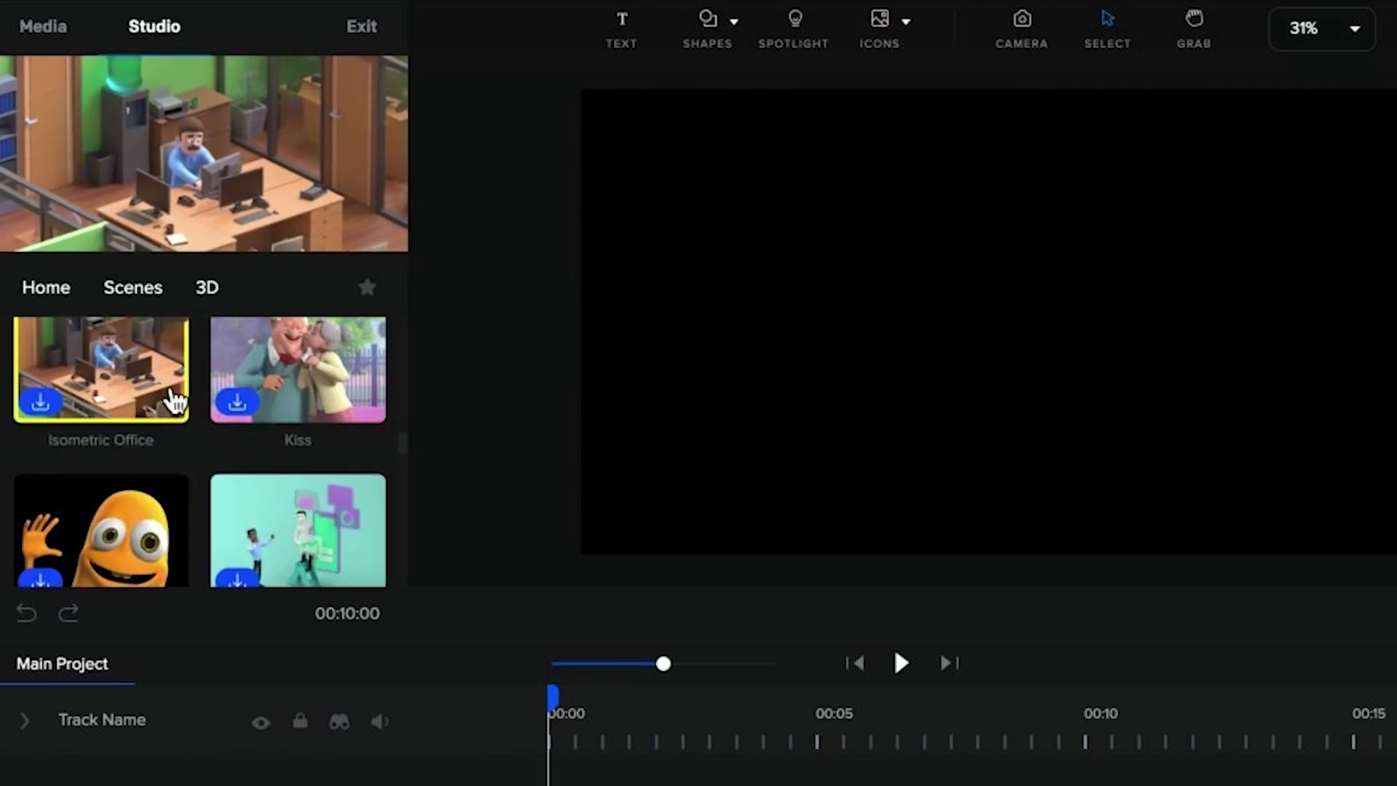
{"action": "scroll", "coordinate": [172, 397], "scroll_direction": "down", "scroll_amount": 2}
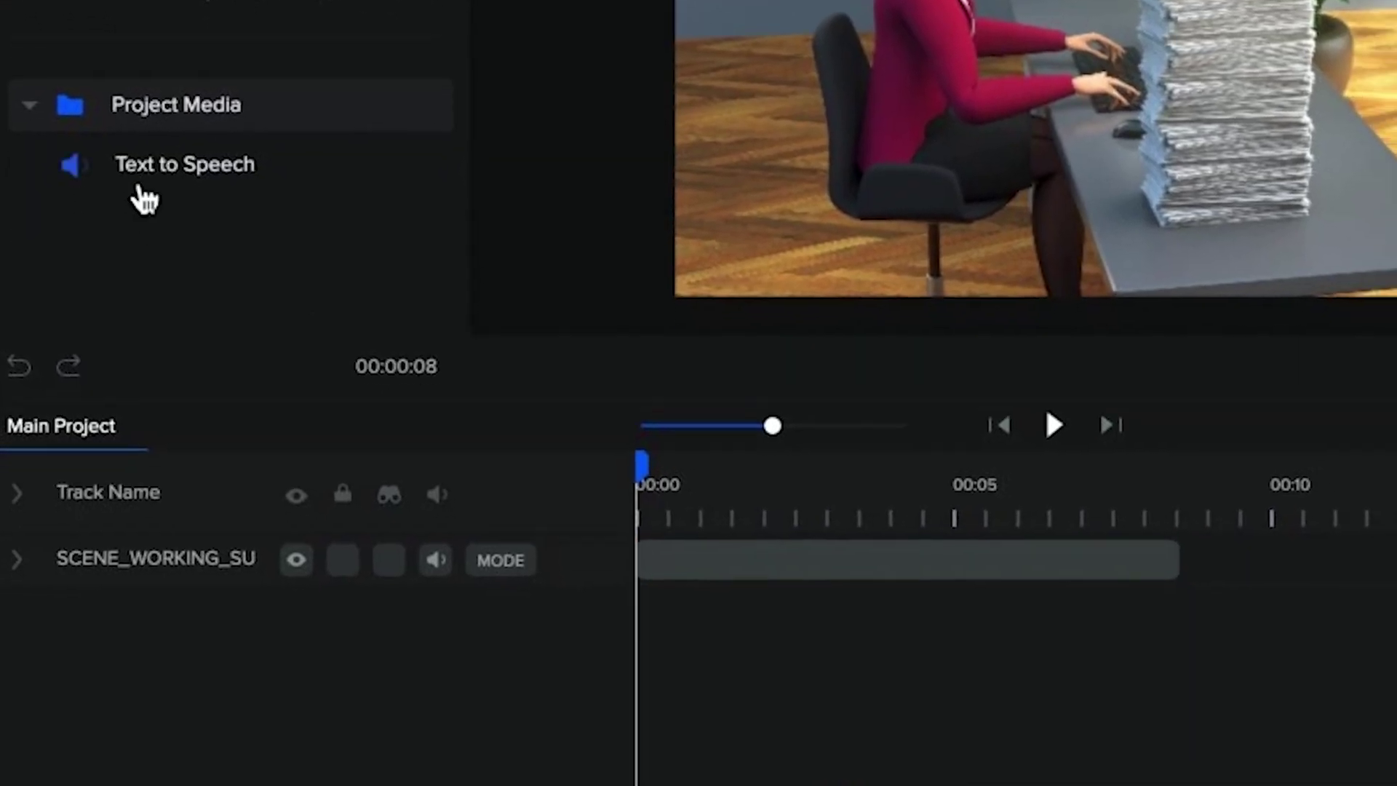
Put the Text to Speech voiceover on the timeline, preview it, and trim the working scene to 00:05
{"action": "left_click_drag", "start_coordinate": [145, 198], "coordinate": [851, 145]}
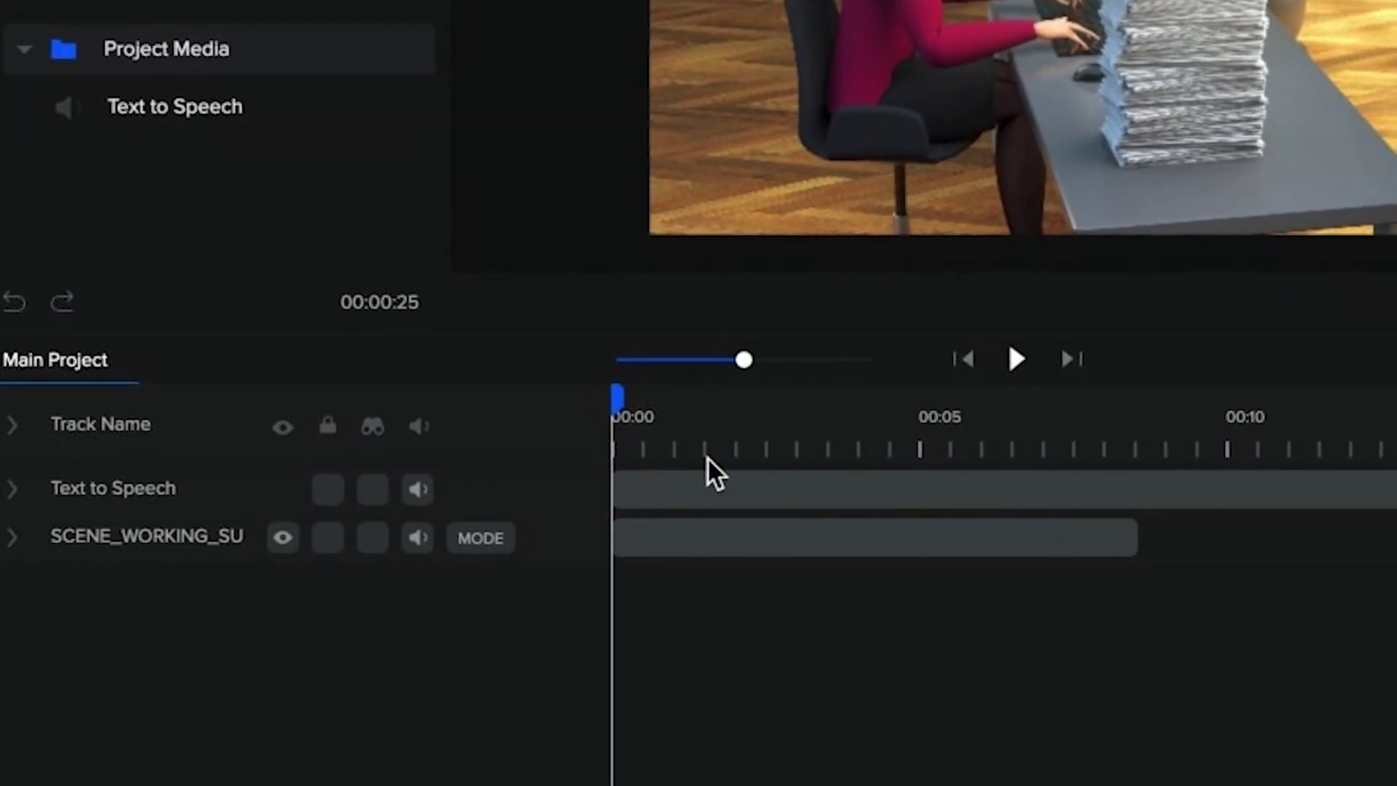
{"action": "key", "text": "space"}
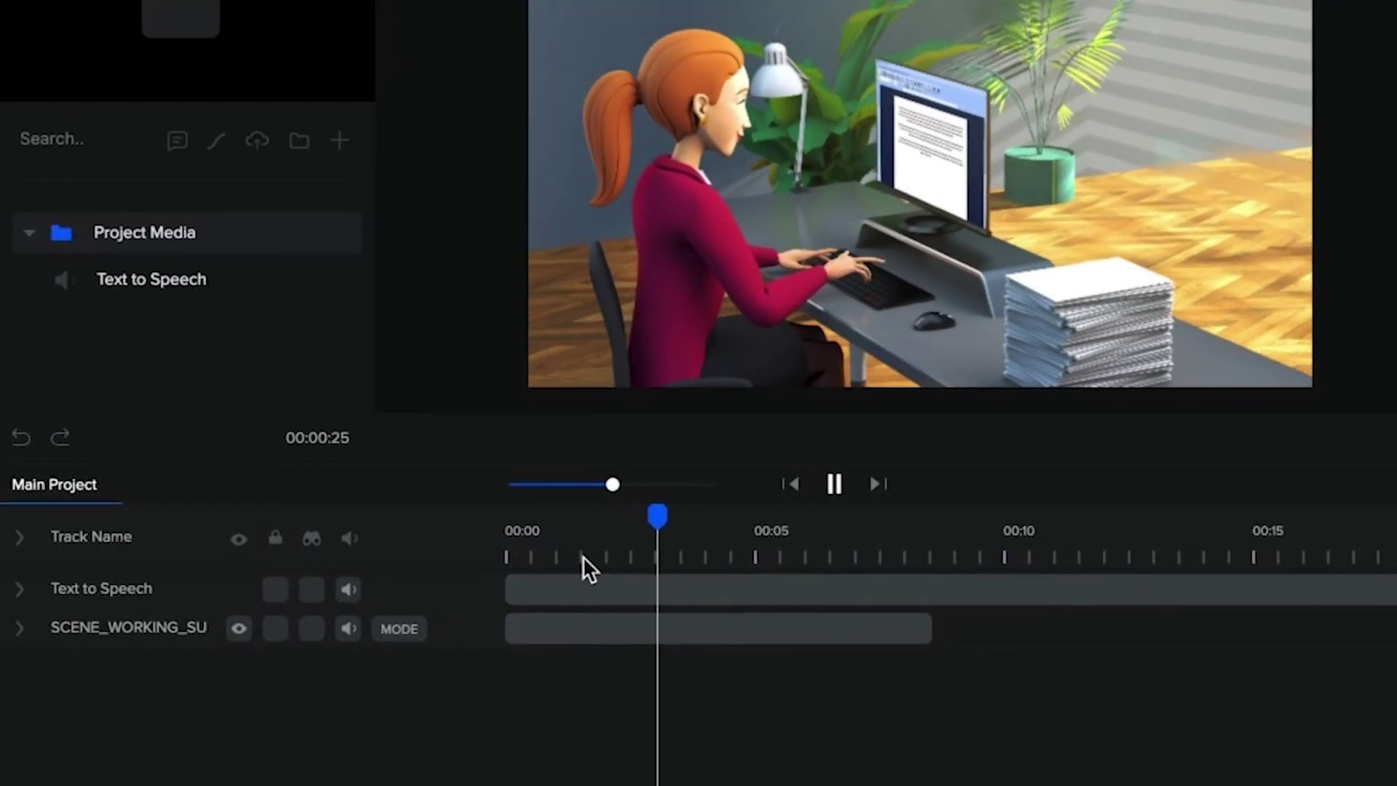
{"action": "left_click", "coordinate": [897, 631]}
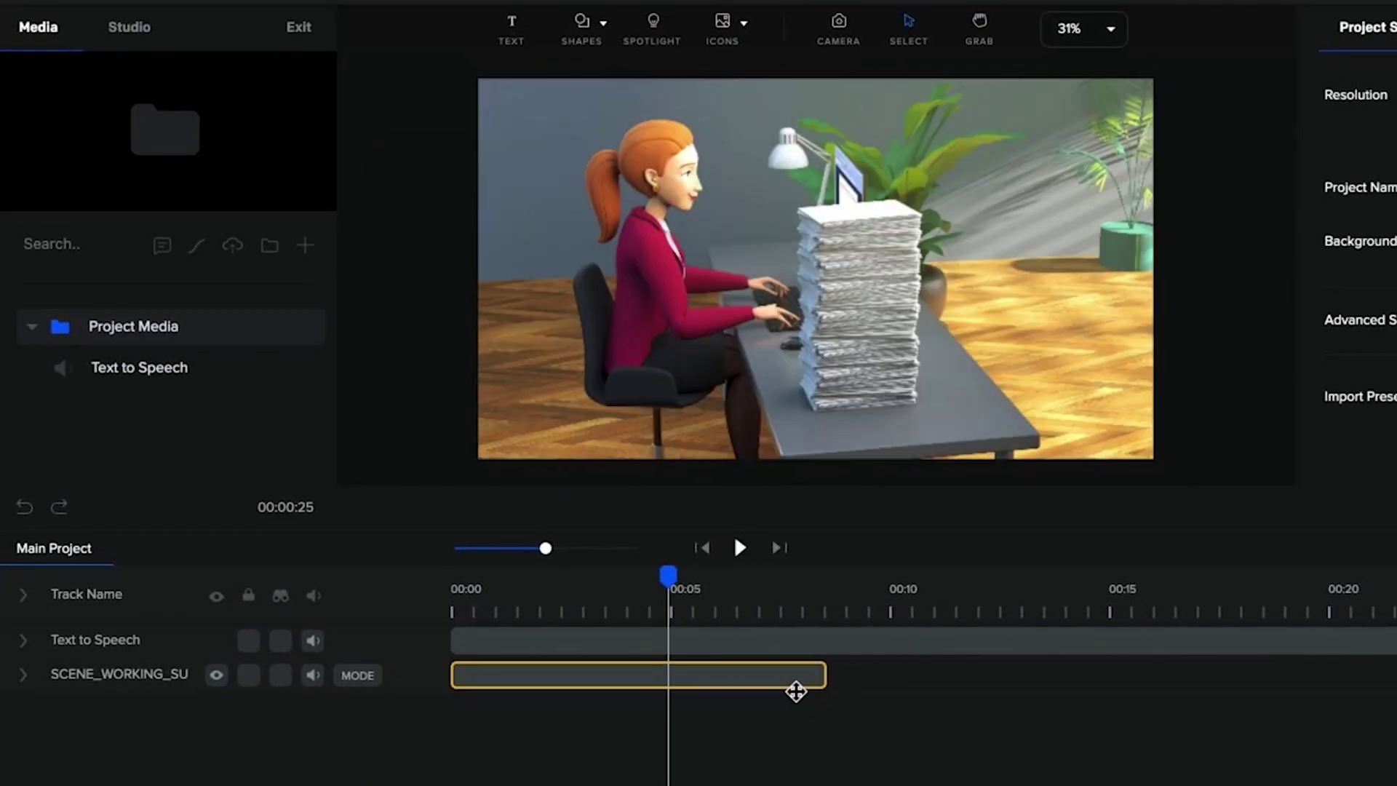
{"action": "left_click_drag", "start_coordinate": [825, 675], "coordinate": [670, 694]}
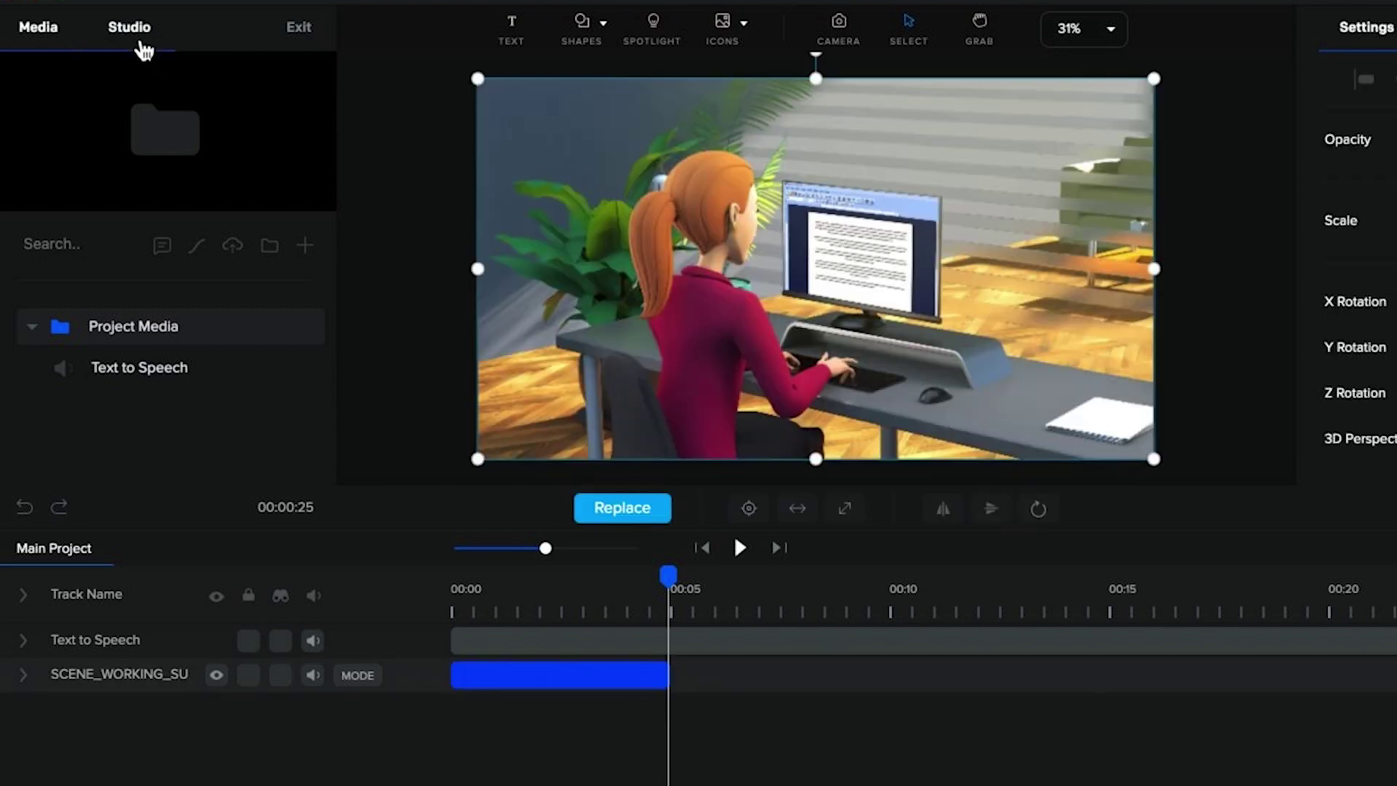
Browse the ready-made Scenes library and drag a scene onto the timeline
{"action": "left_click", "coordinate": [142, 47]}
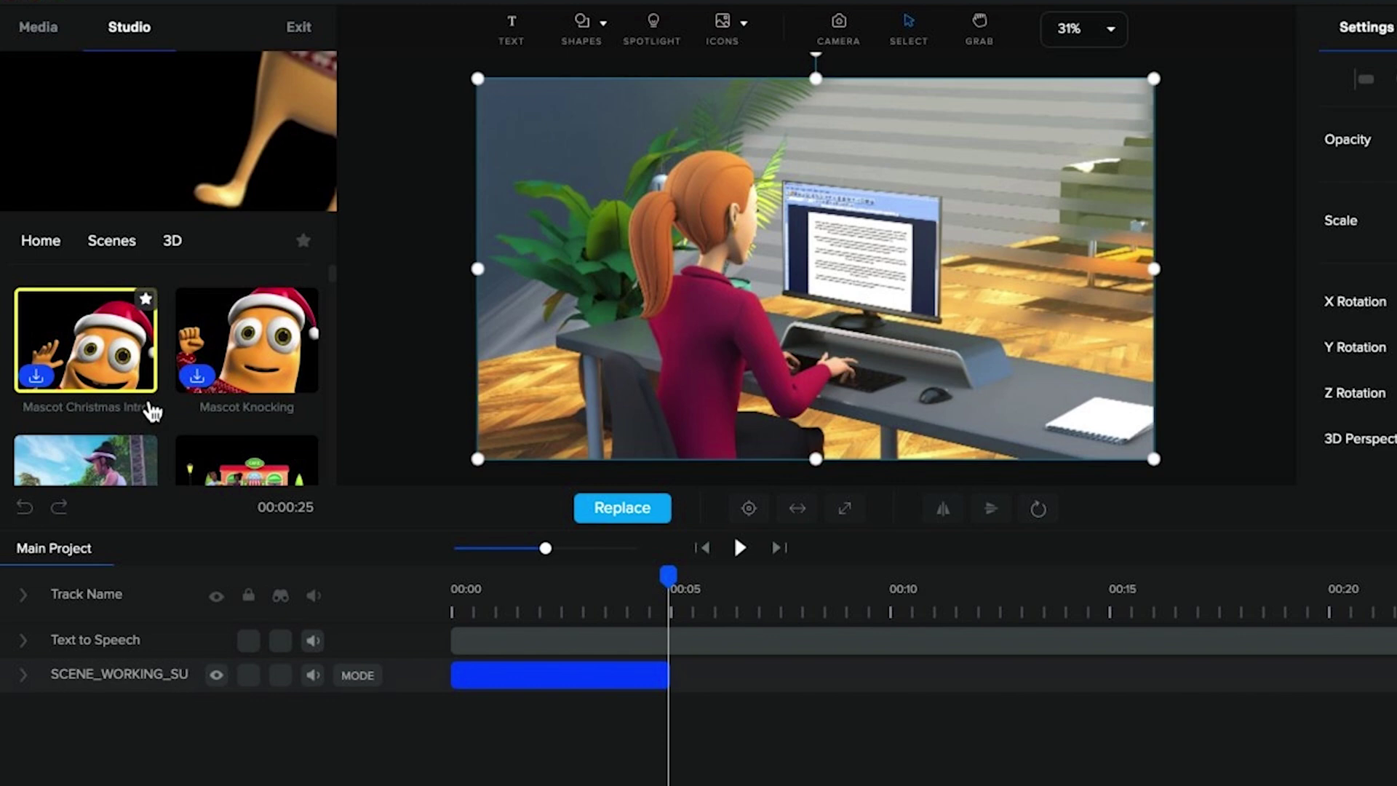
{"action": "scroll", "coordinate": [218, 422], "scroll_direction": "down", "scroll_amount": 10}
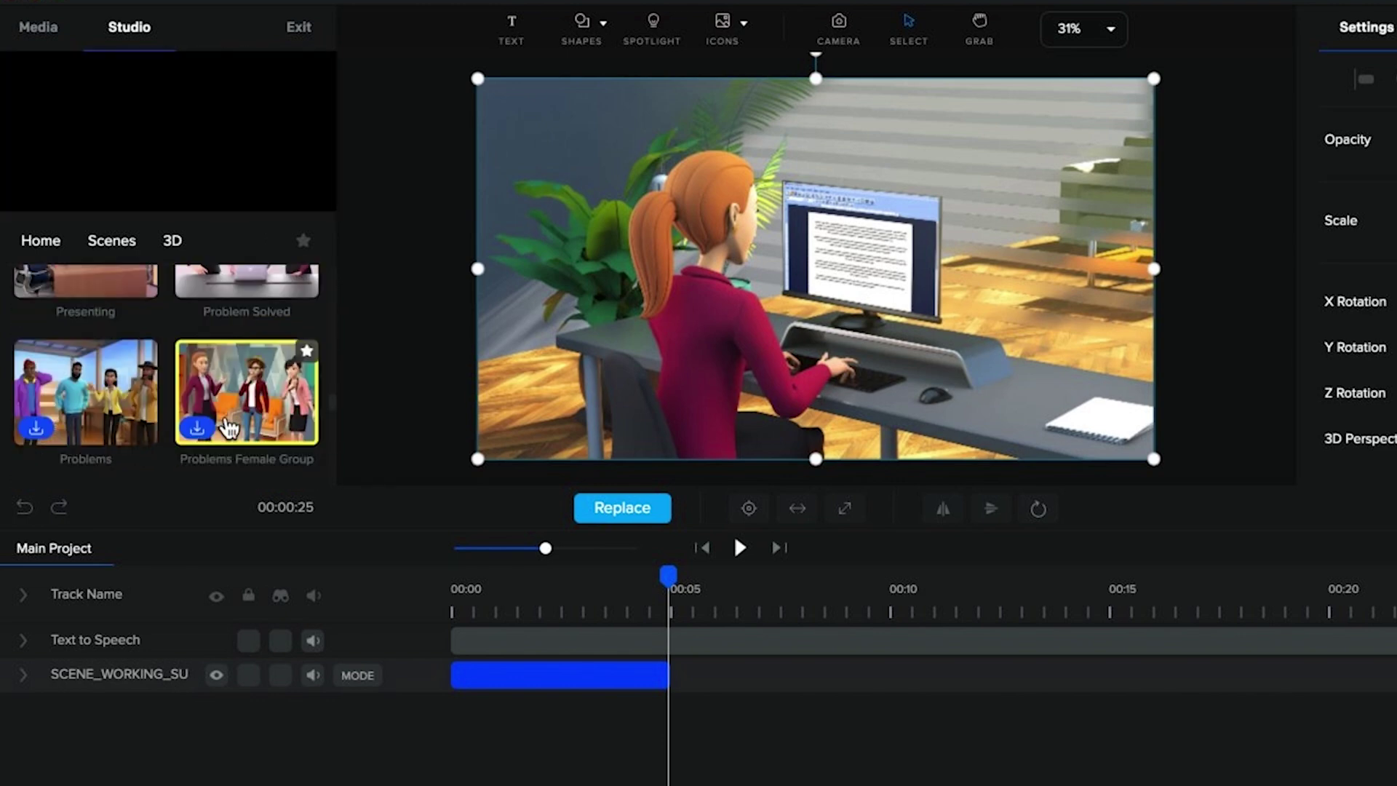
{"action": "scroll", "coordinate": [229, 428], "scroll_direction": "down", "scroll_amount": 3}
{"action": "scroll", "coordinate": [229, 429], "scroll_direction": "down", "scroll_amount": 3}
{"action": "scroll", "coordinate": [229, 430], "scroll_direction": "up", "scroll_amount": 3}
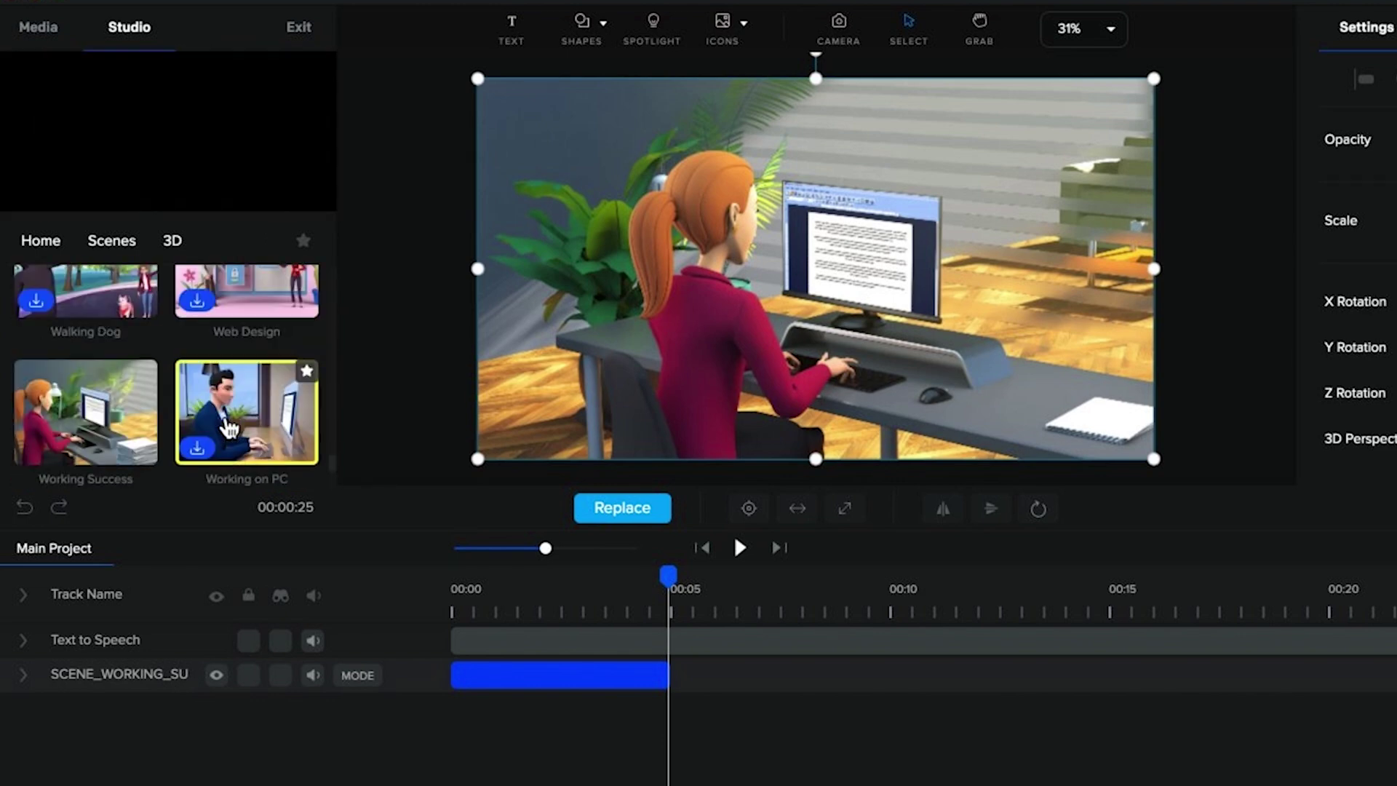
{"action": "scroll", "coordinate": [229, 428], "scroll_direction": "up", "scroll_amount": 3}
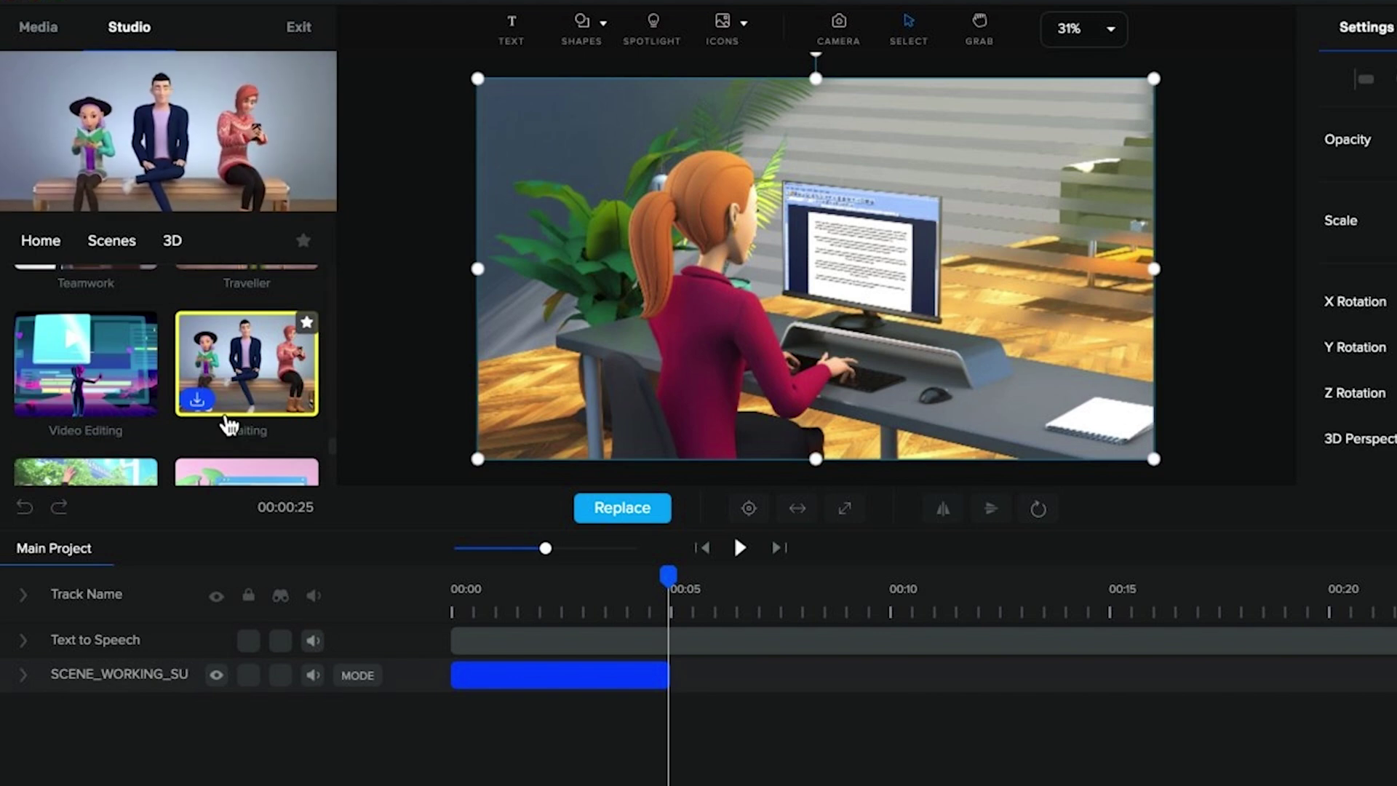
{"action": "scroll", "coordinate": [230, 426], "scroll_direction": "up", "scroll_amount": 3}
{"action": "left_click_drag", "start_coordinate": [247, 320], "coordinate": [720, 637]}
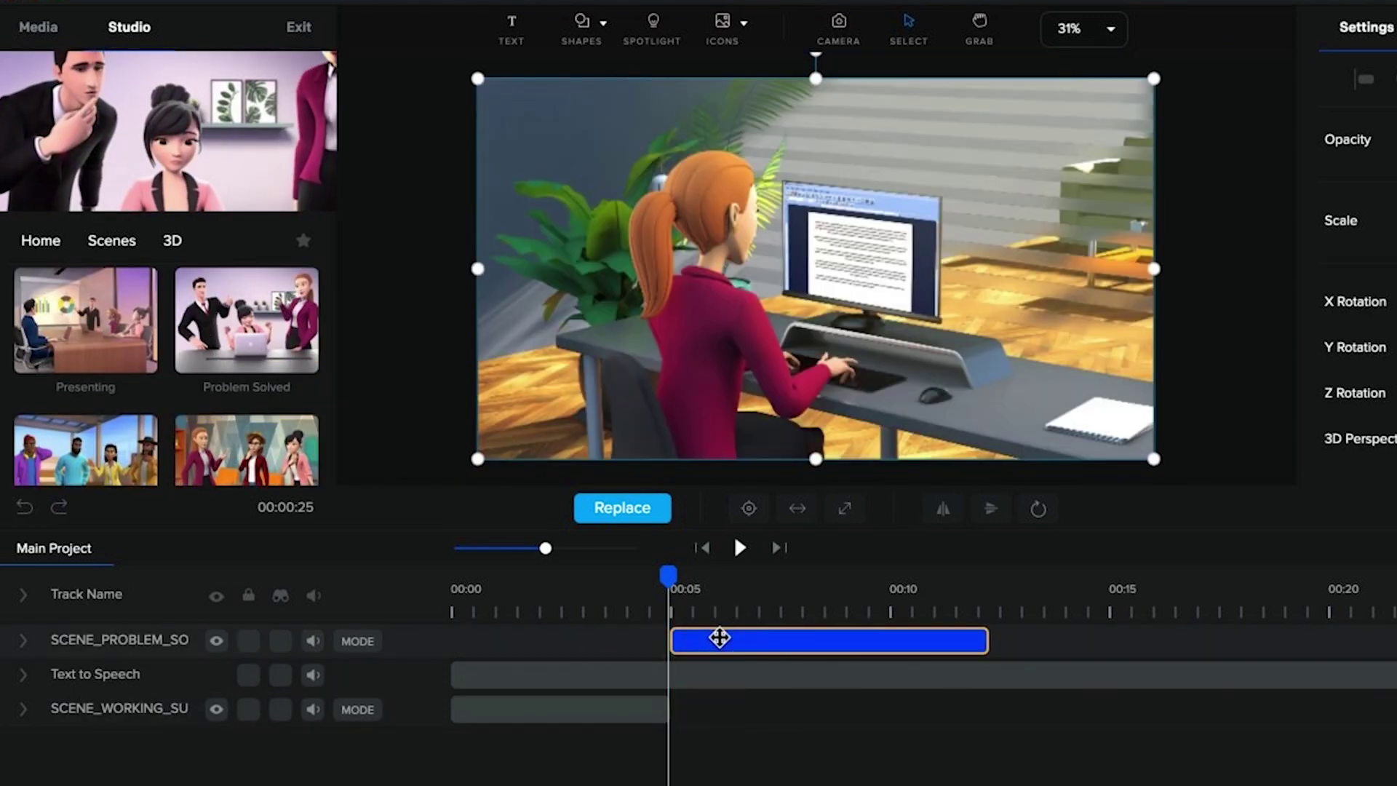
Move the voiceover below the working scene and shorten the Problem Solved clip near 10 seconds
{"action": "left_click_drag", "start_coordinate": [95, 674], "coordinate": [121, 717]}
{"action": "left_click", "coordinate": [740, 548]}
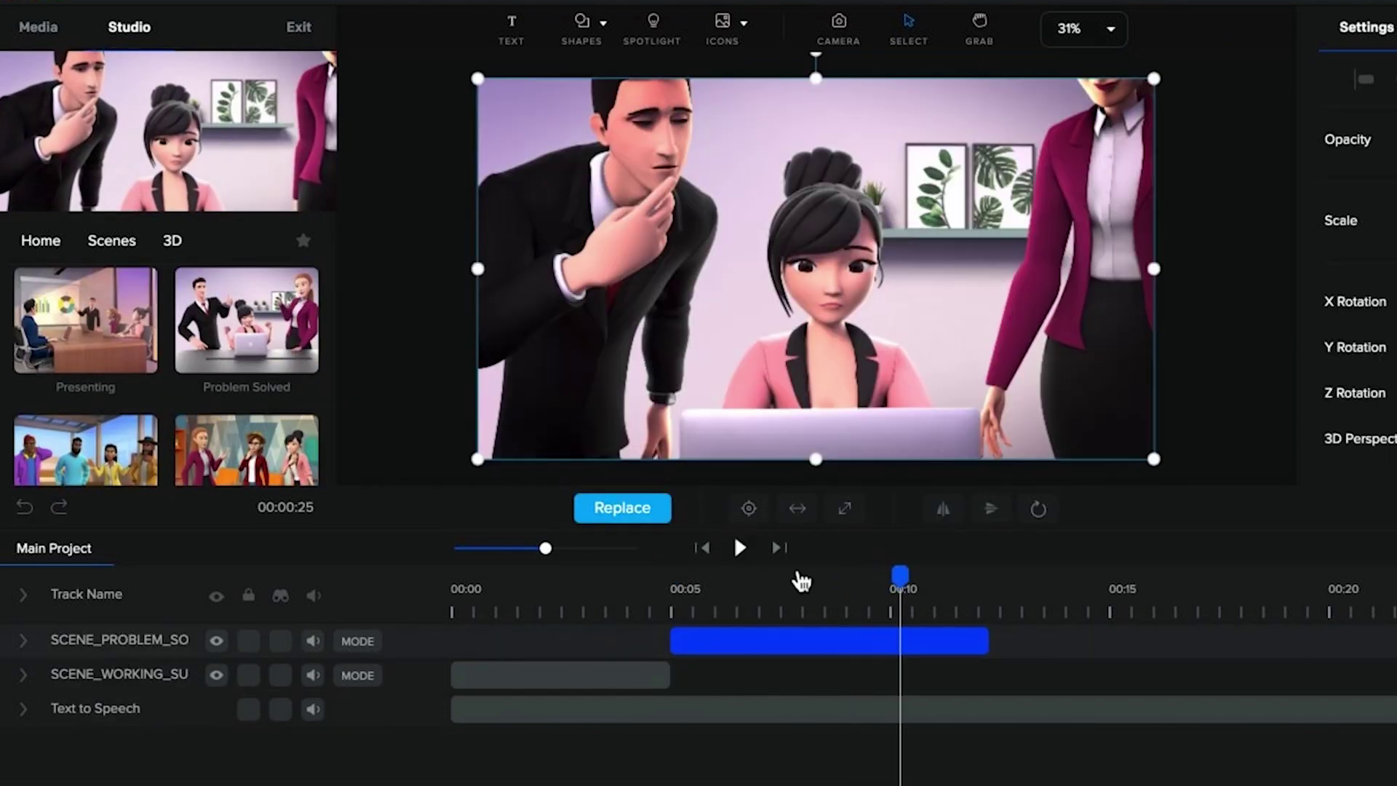
{"action": "left_click_drag", "start_coordinate": [987, 640], "coordinate": [911, 640]}
{"action": "scroll", "coordinate": [248, 408], "scroll_direction": "up", "scroll_amount": 8}
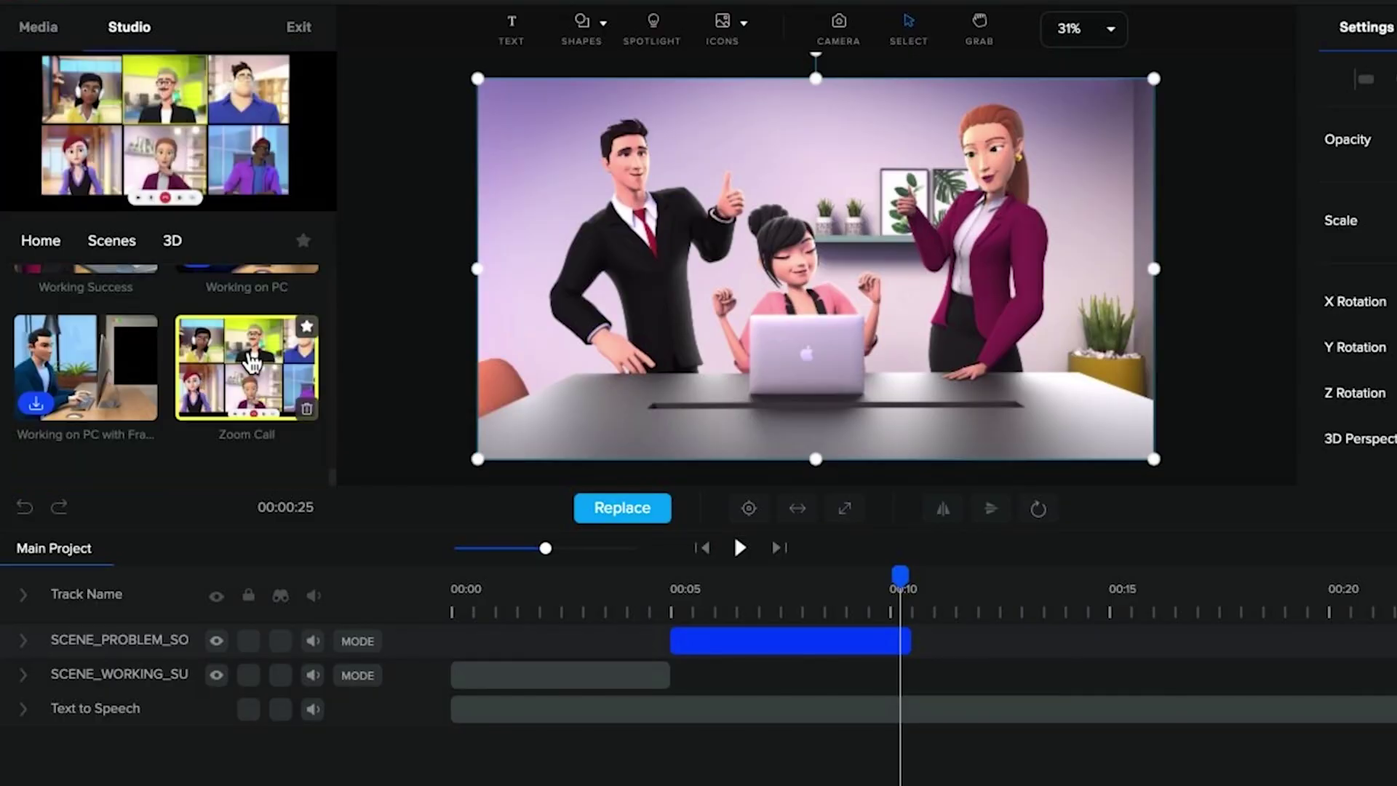
{"action": "scroll", "coordinate": [247, 368], "scroll_direction": "down", "scroll_amount": 6}
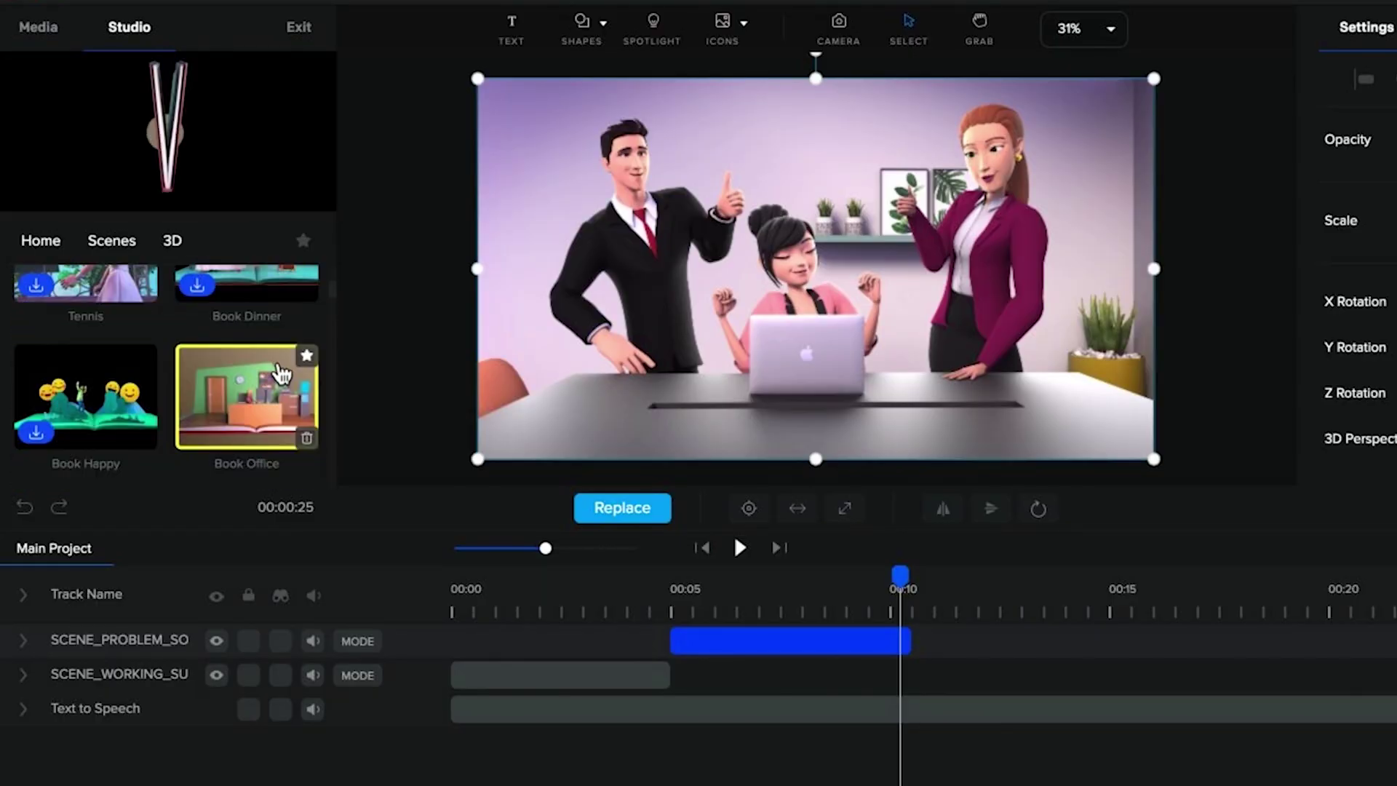
{"action": "left_click", "coordinate": [262, 420]}
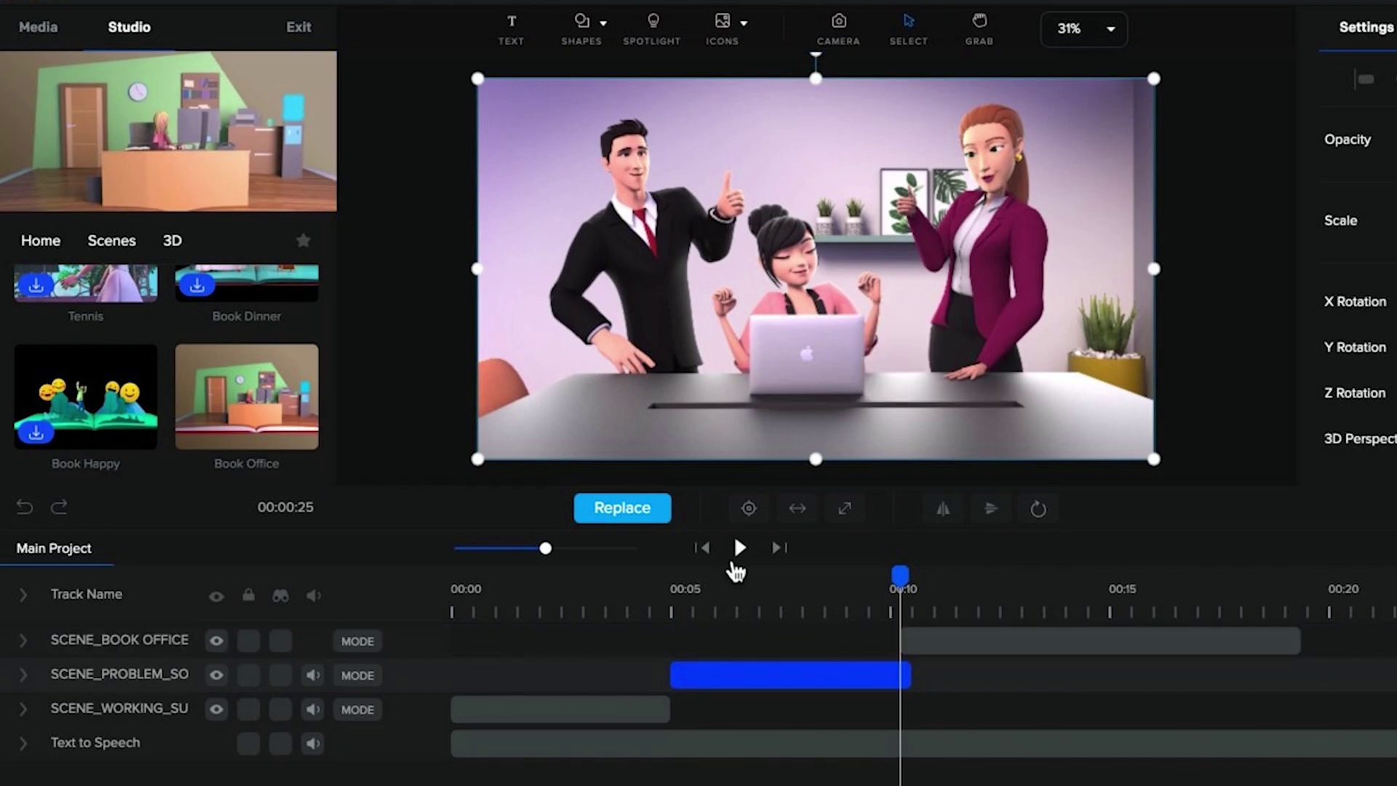
Add the Book Office scene and download the scene with money raining down
{"action": "left_click", "coordinate": [740, 548]}
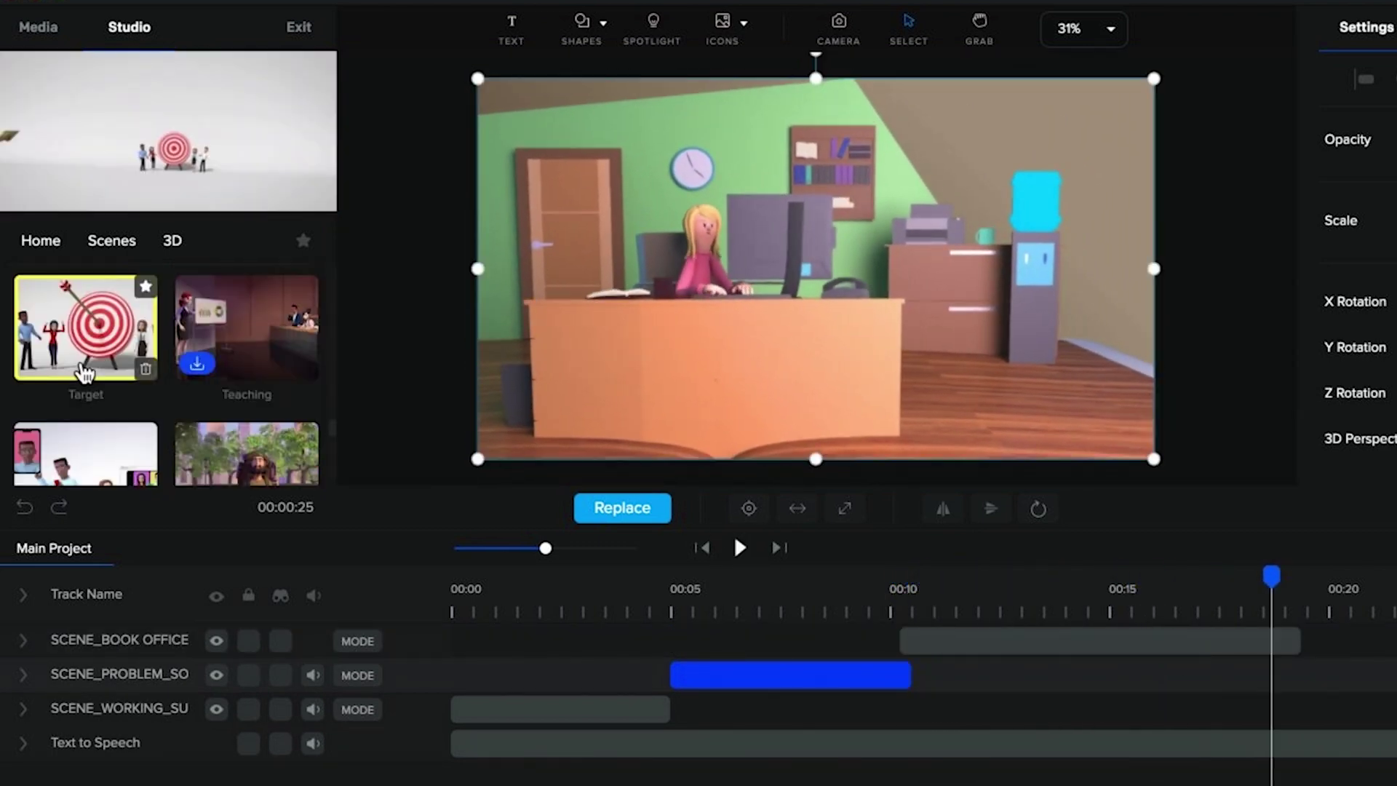
{"action": "scroll", "coordinate": [85, 373], "scroll_direction": "down", "scroll_amount": 2}
{"action": "scroll", "coordinate": [96, 407], "scroll_direction": "up", "scroll_amount": 3}
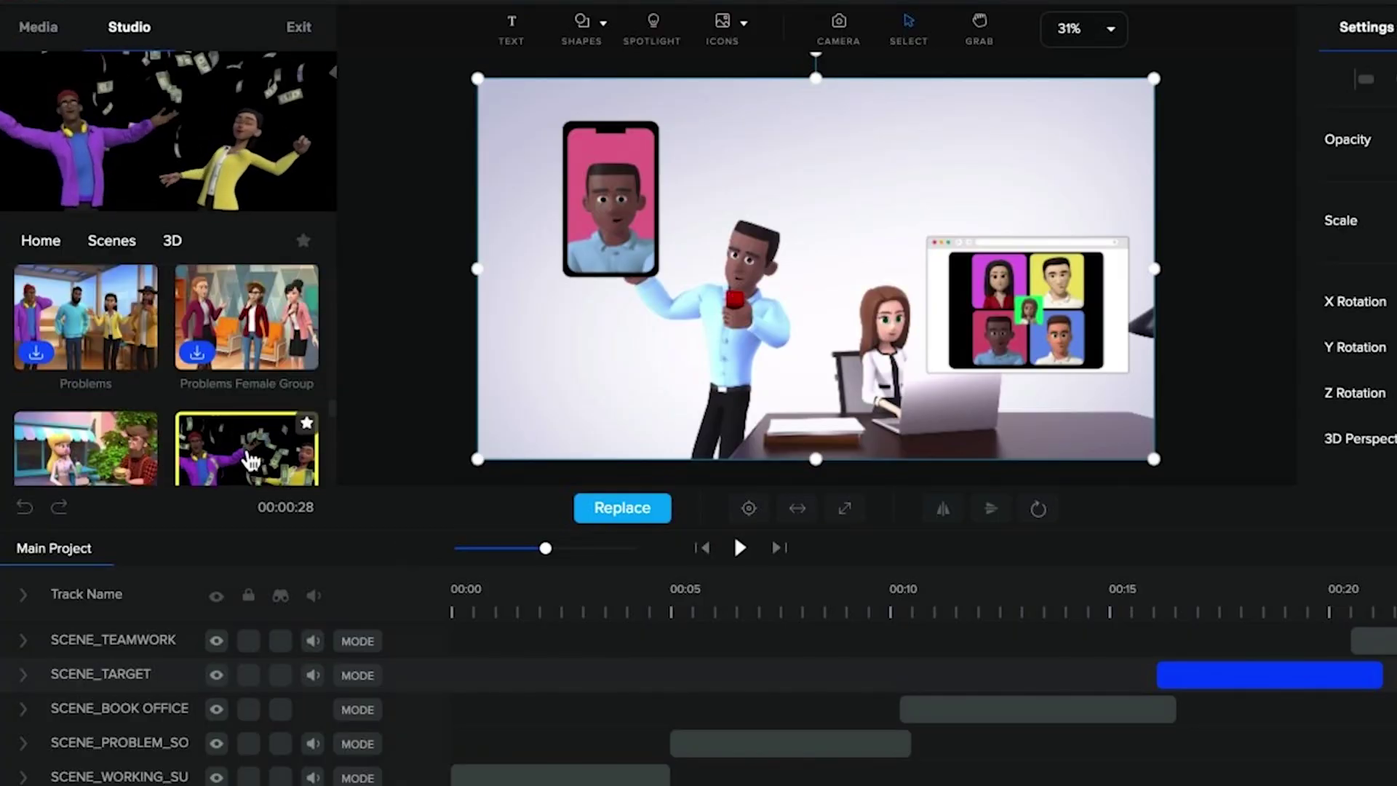
{"action": "left_click", "coordinate": [204, 452]}
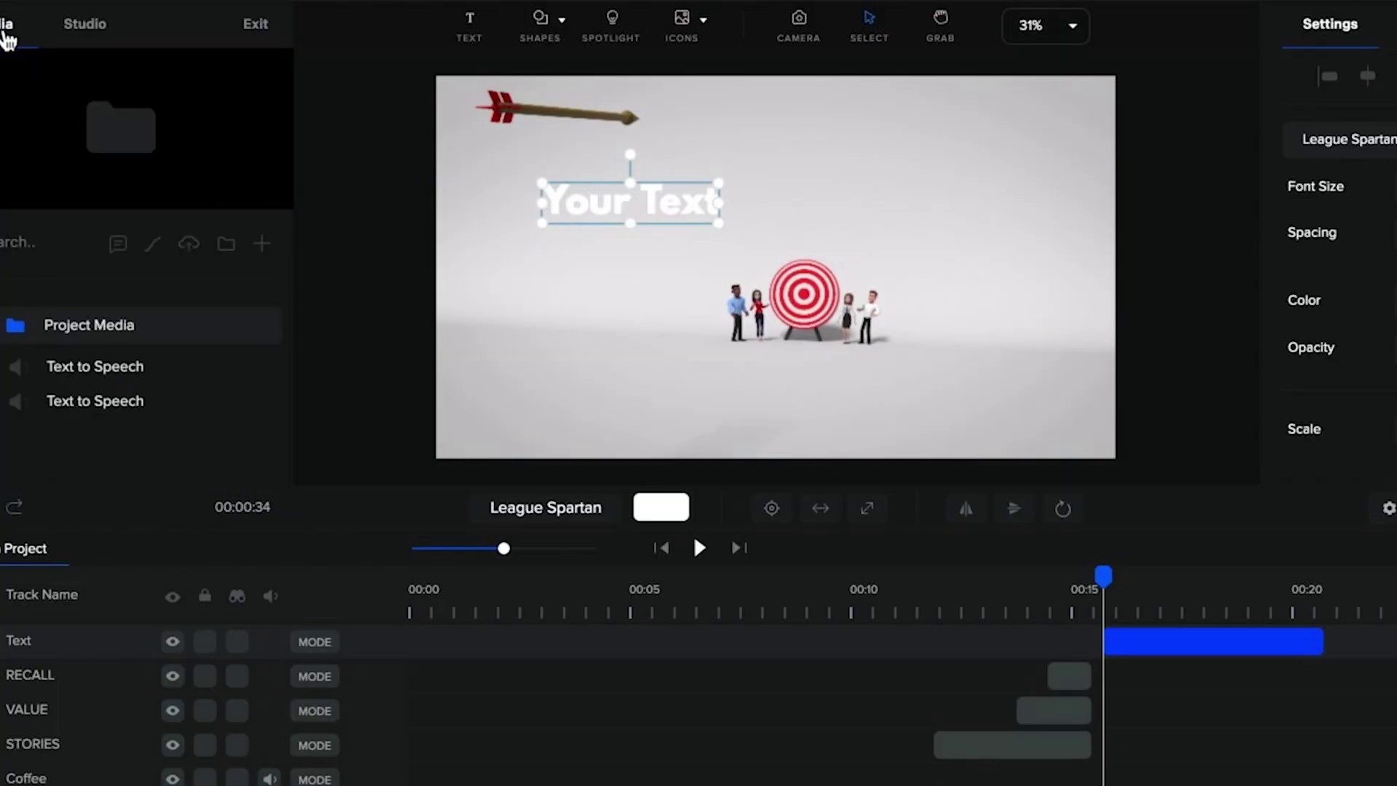
Add a new text box and move the Your Text box up near the arrow
{"action": "left_click", "coordinate": [614, 262]}
{"action": "left_click", "coordinate": [608, 212]}
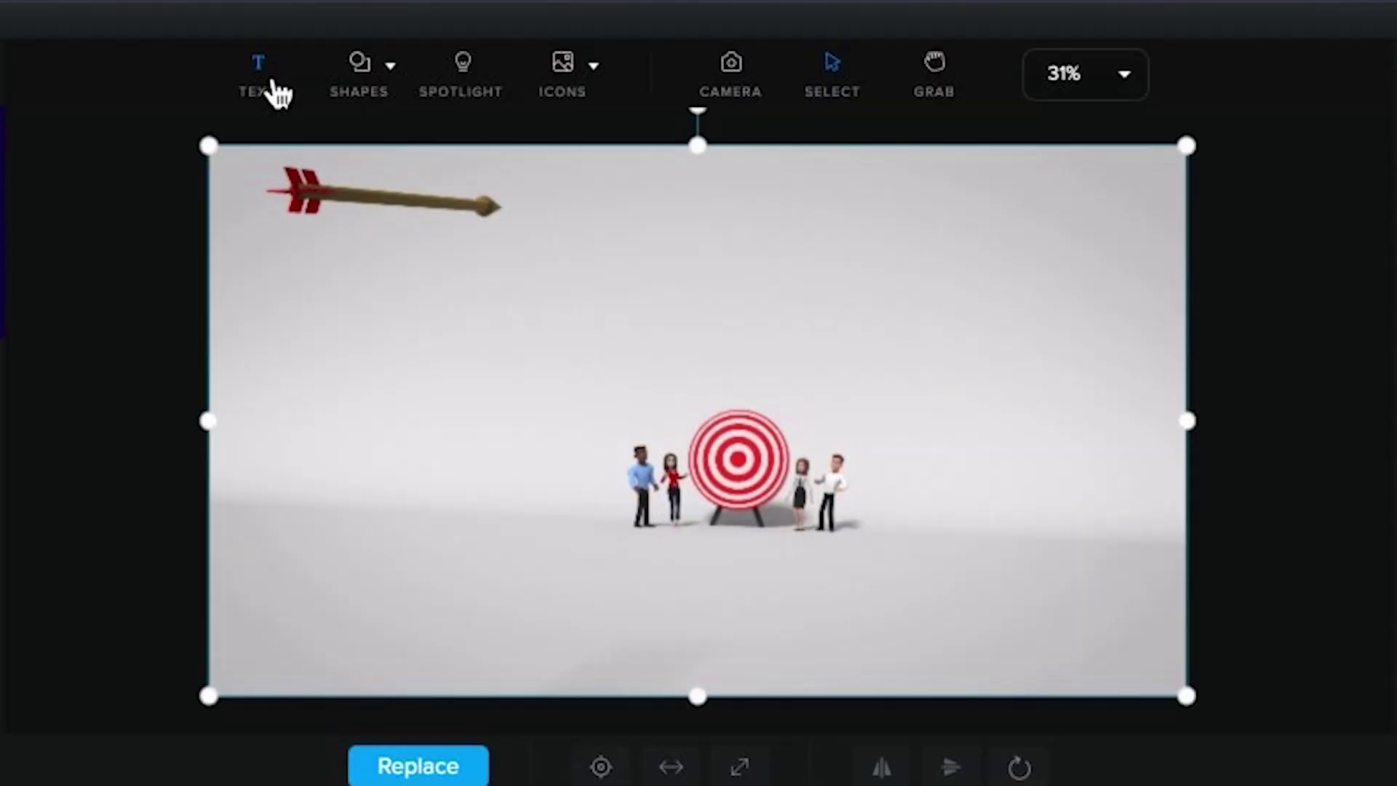
{"action": "left_click", "coordinate": [272, 91]}
{"action": "left_click_drag", "start_coordinate": [759, 440], "coordinate": [528, 327]}
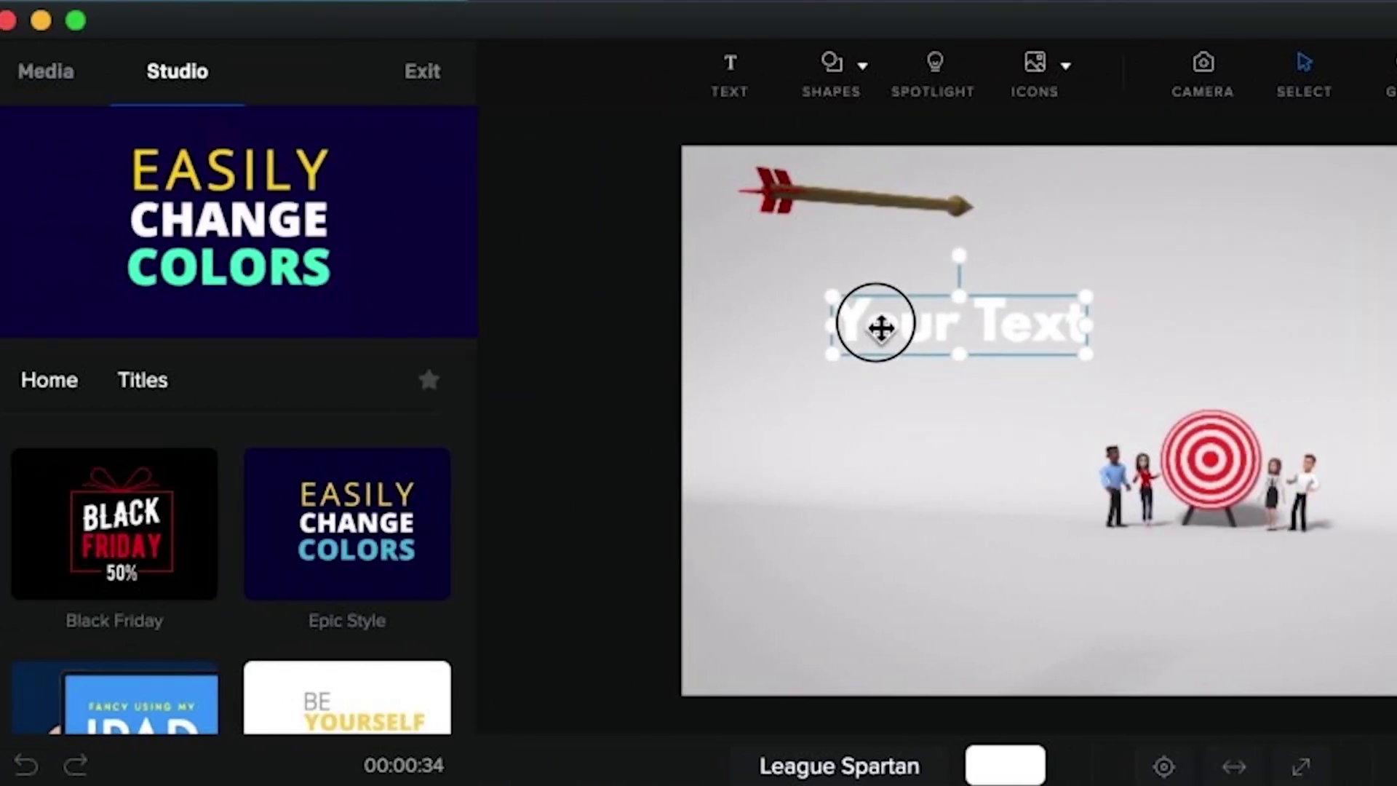
Trim a letter from the Your Text wording and browse to the Titles category
{"action": "left_click", "coordinate": [47, 73]}
{"action": "double_click", "coordinate": [936, 334]}
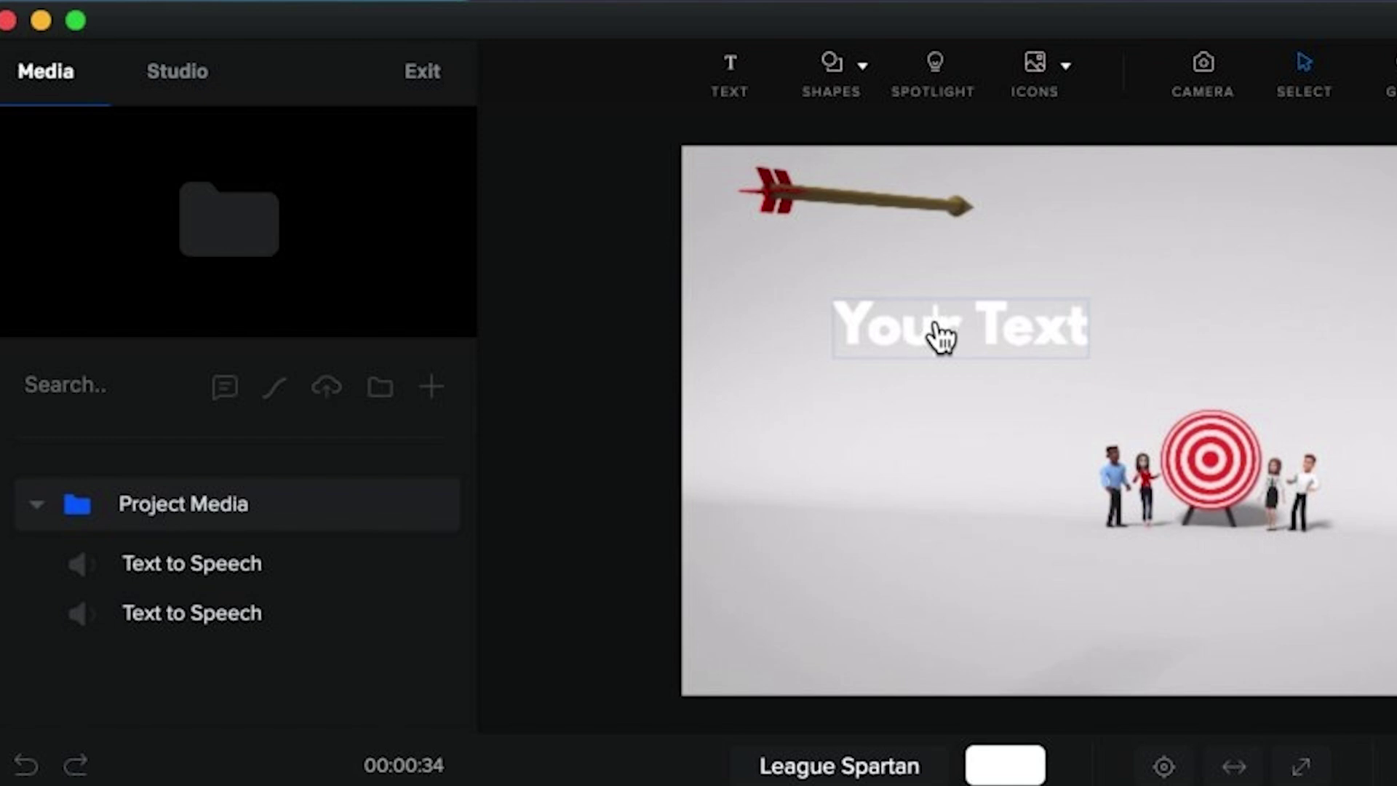
{"action": "key", "text": "BackSpace"}
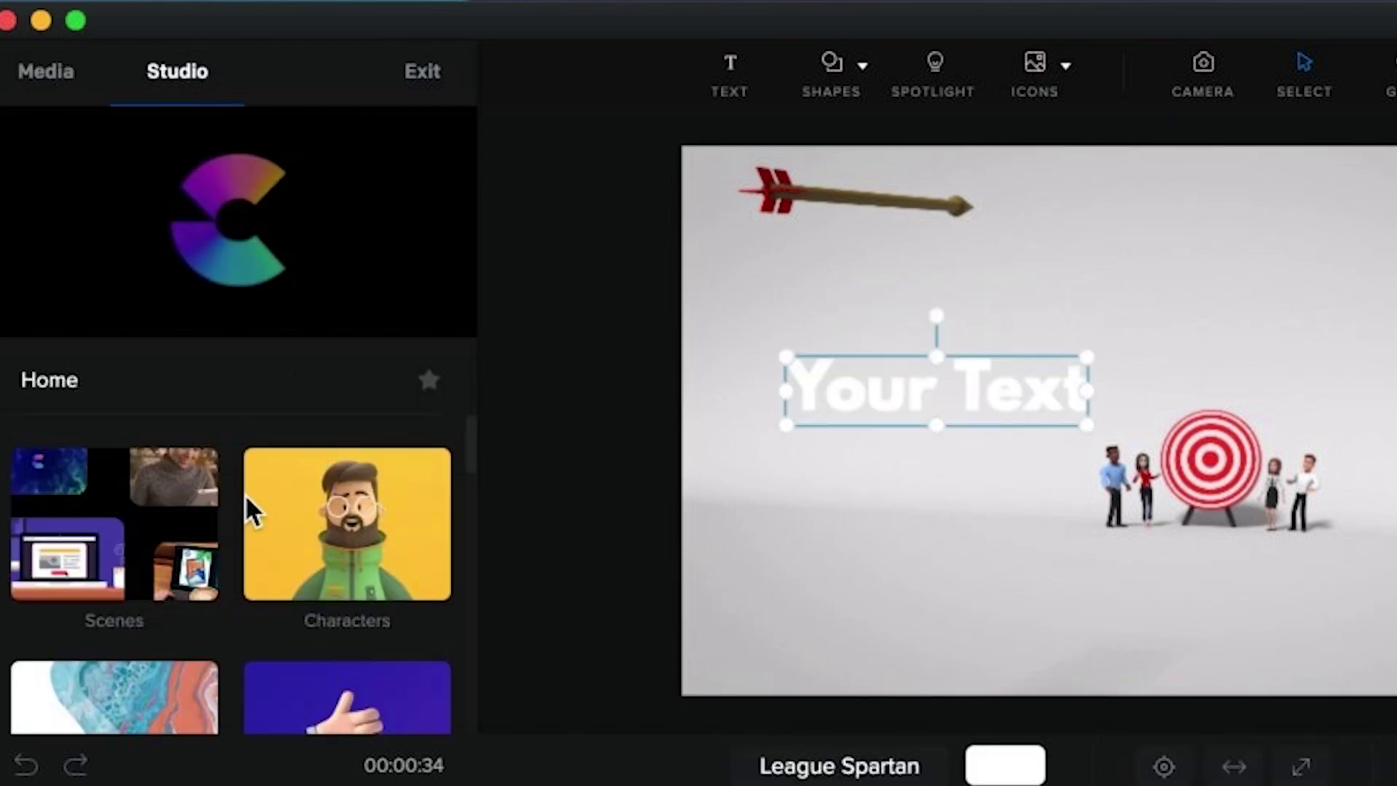
{"action": "scroll", "coordinate": [245, 495], "scroll_direction": "down", "scroll_amount": 5}
{"action": "left_click", "coordinate": [325, 611]}
{"action": "scroll", "coordinate": [325, 624], "scroll_direction": "down", "scroll_amount": 6}
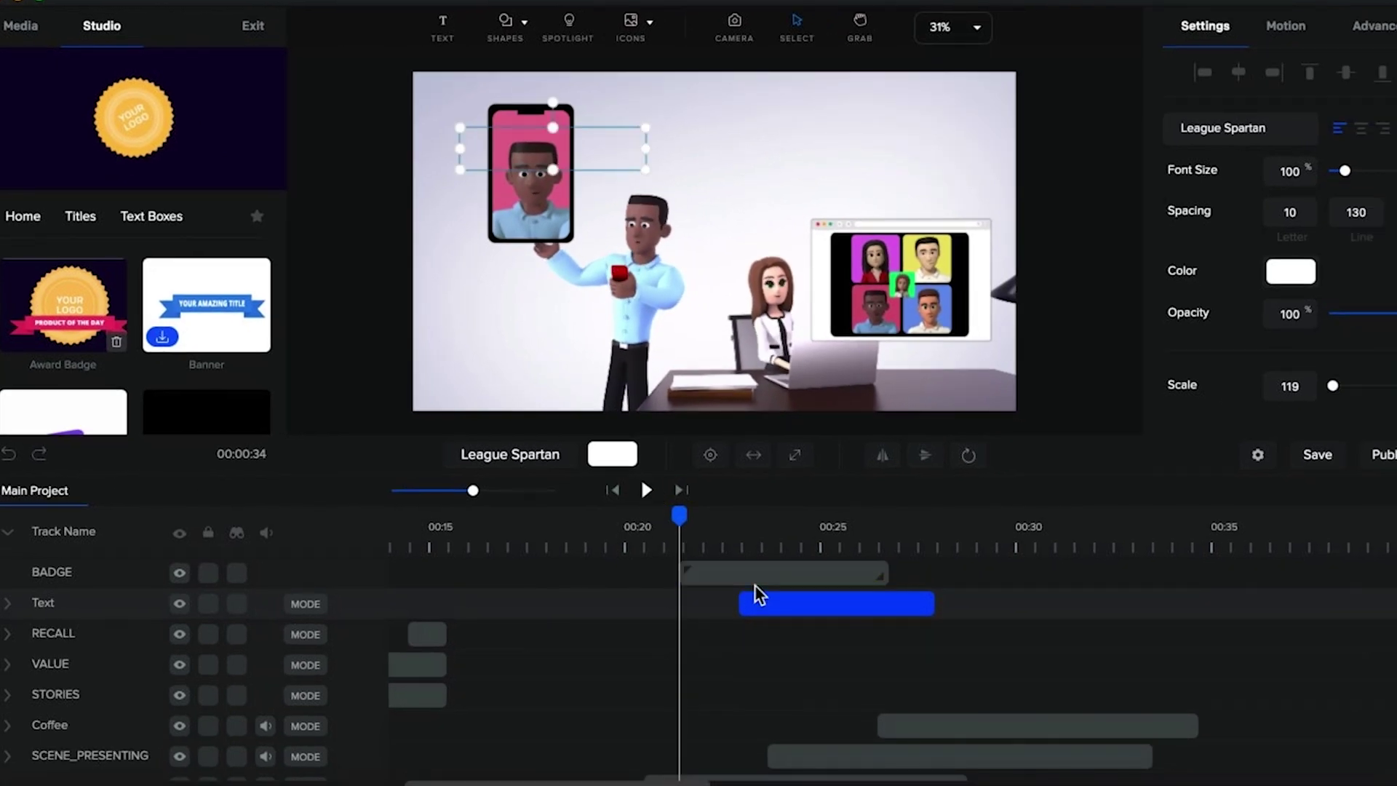
Shift the badge clip slightly earlier and give its banner and left shadow a darker green
{"action": "left_click_drag", "start_coordinate": [753, 575], "coordinate": [727, 573]}
{"action": "left_click_drag", "start_coordinate": [679, 521], "coordinate": [702, 521]}
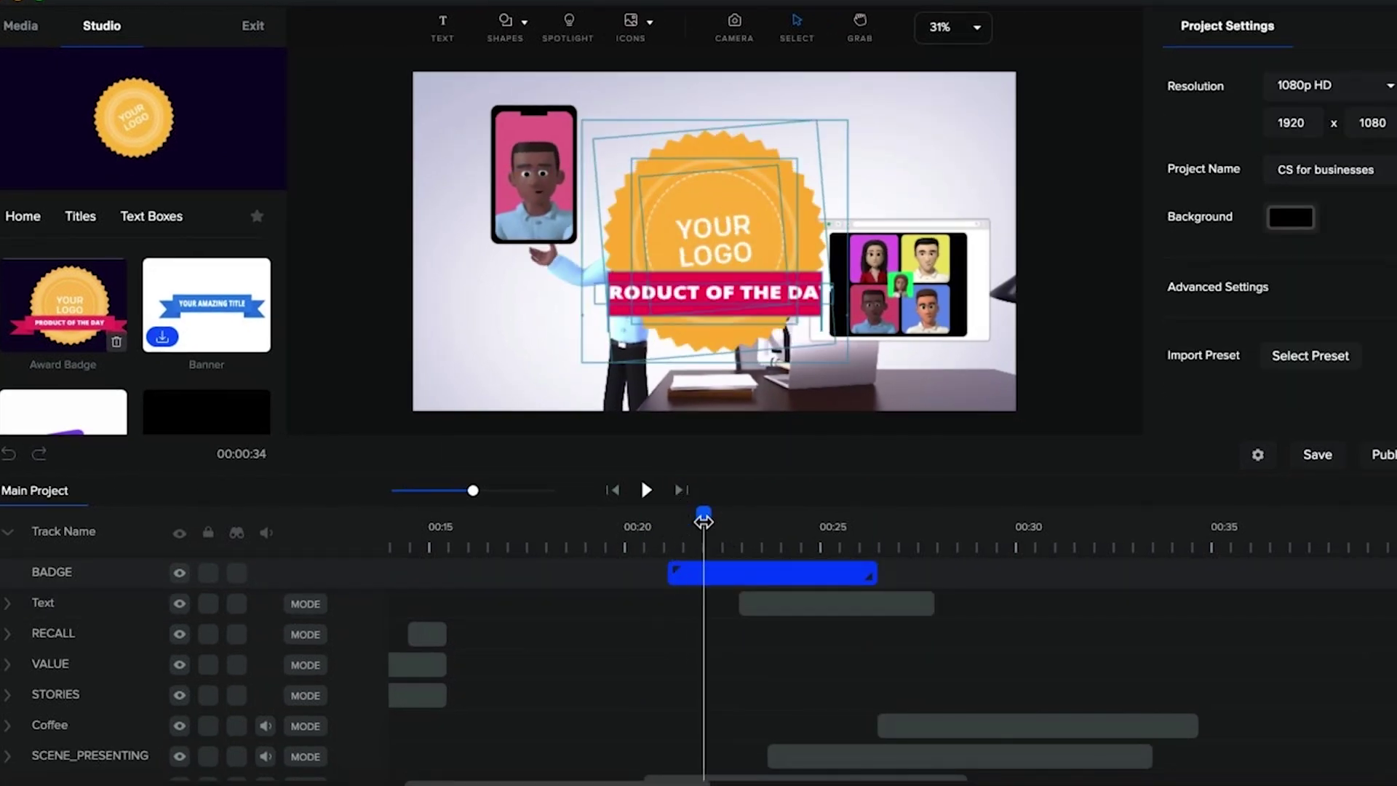
{"action": "double_click", "coordinate": [726, 237]}
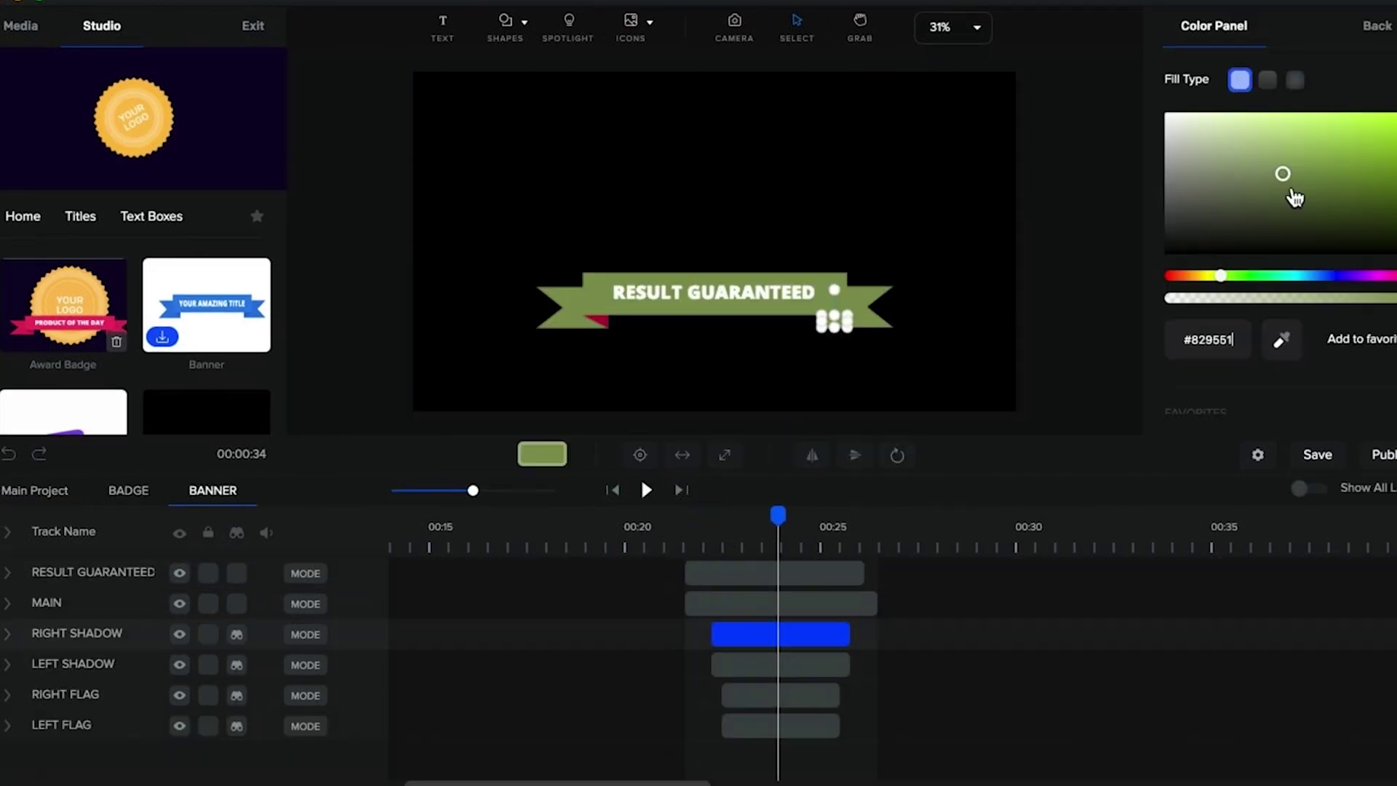
{"action": "left_click", "coordinate": [1287, 186]}
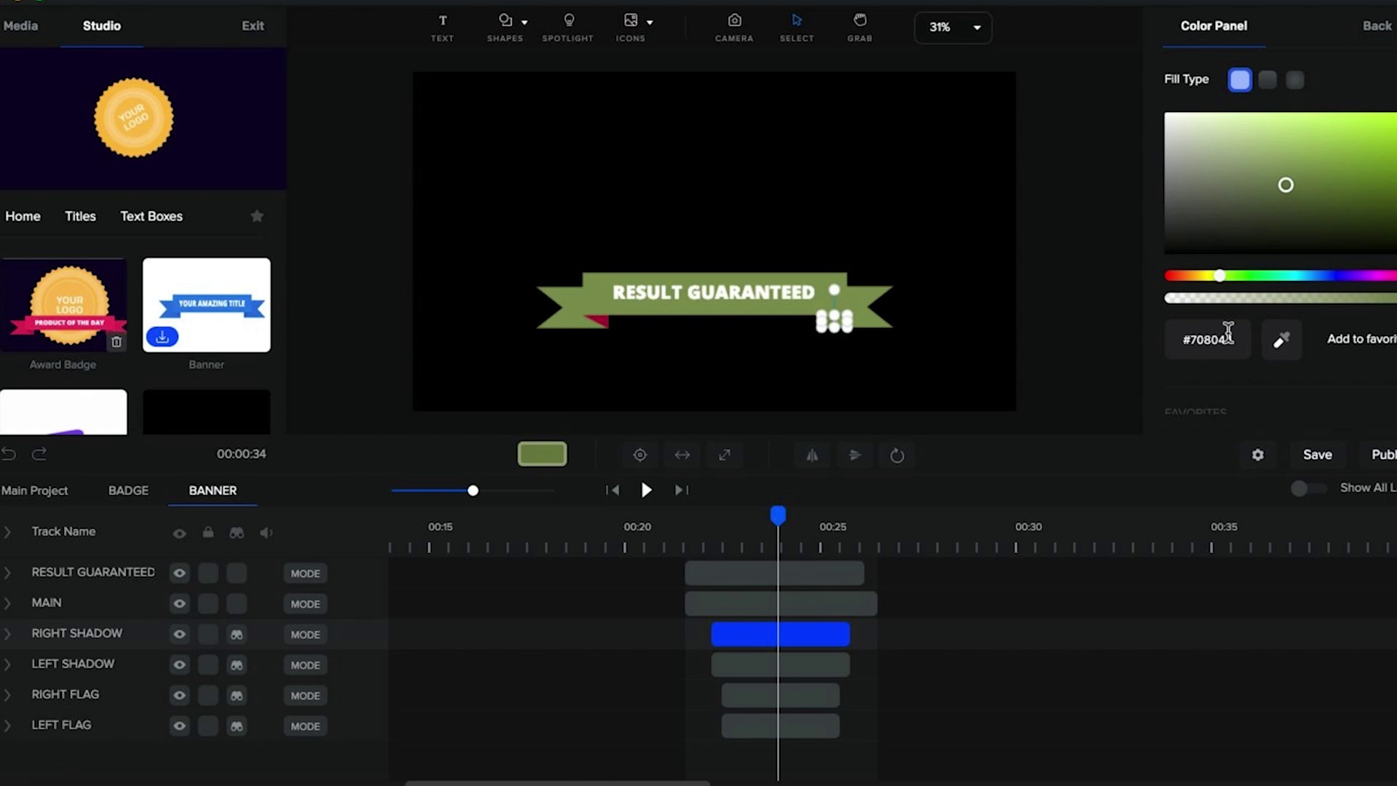
{"action": "left_click", "coordinate": [605, 325]}
{"action": "left_click", "coordinate": [1288, 135]}
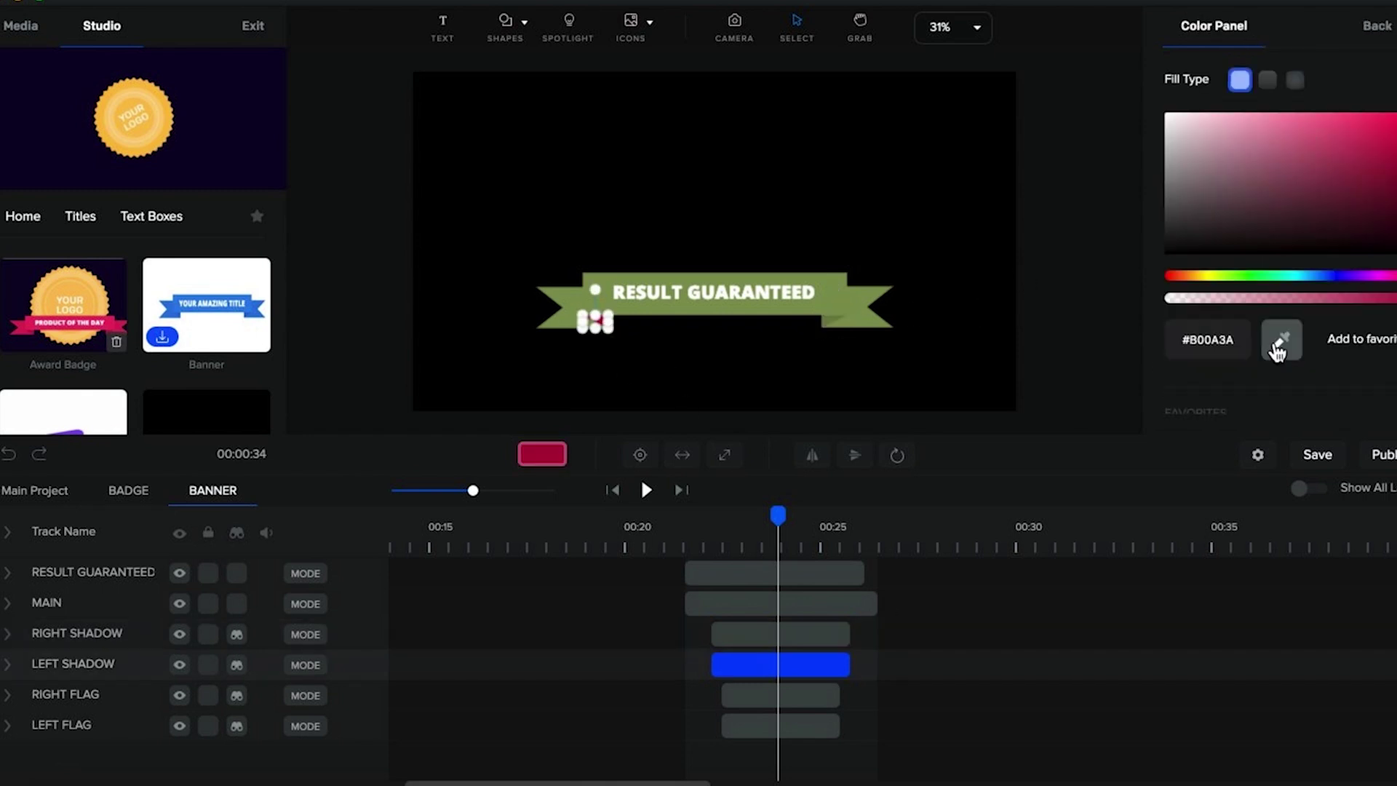
{"action": "left_click", "coordinate": [1175, 337]}
{"action": "type", "text": "#708044"}
Back in the main project, delete the leftover Your Text box and scrub through the badge
{"action": "left_click", "coordinate": [128, 489]}
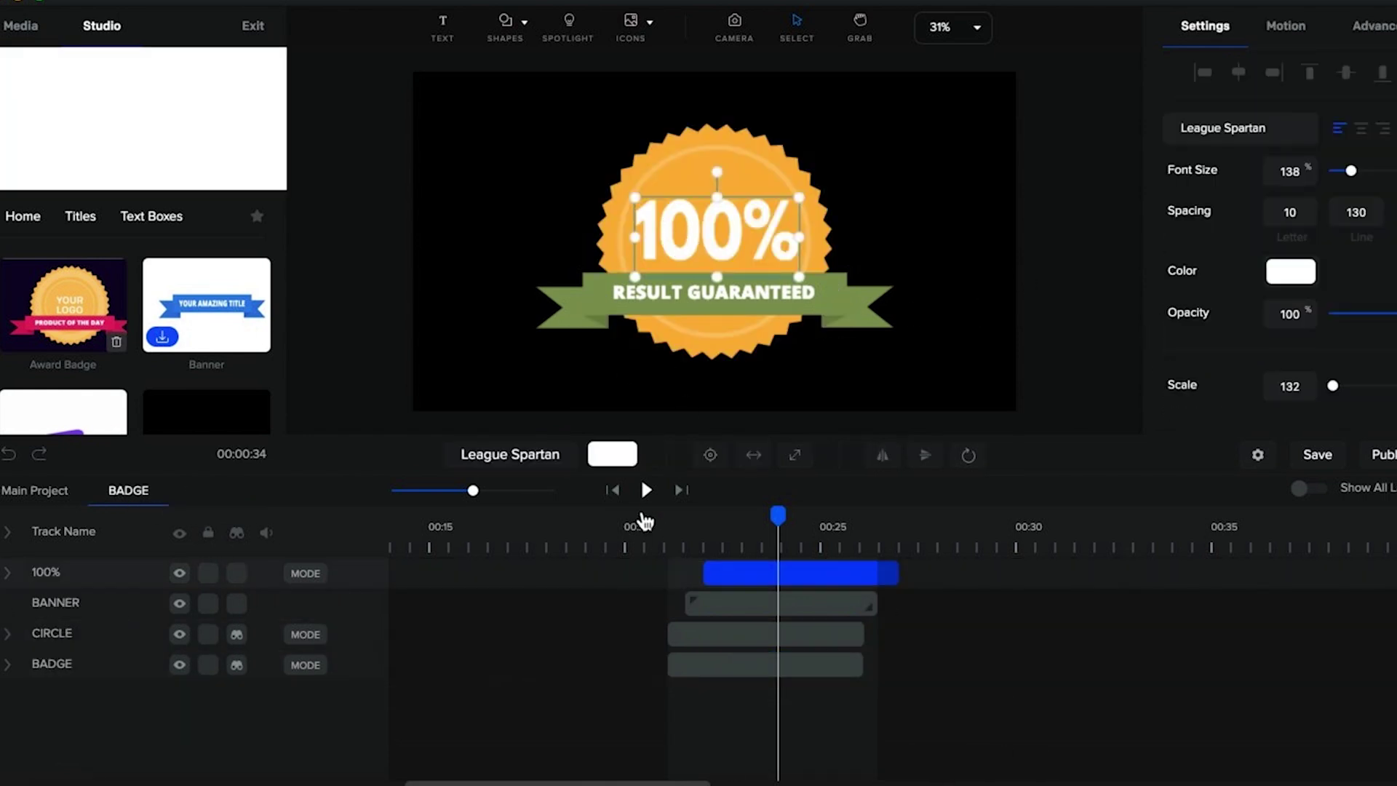
{"action": "left_click", "coordinate": [645, 521]}
{"action": "left_click_drag", "start_coordinate": [701, 524], "coordinate": [793, 518]}
{"action": "left_click", "coordinate": [34, 492]}
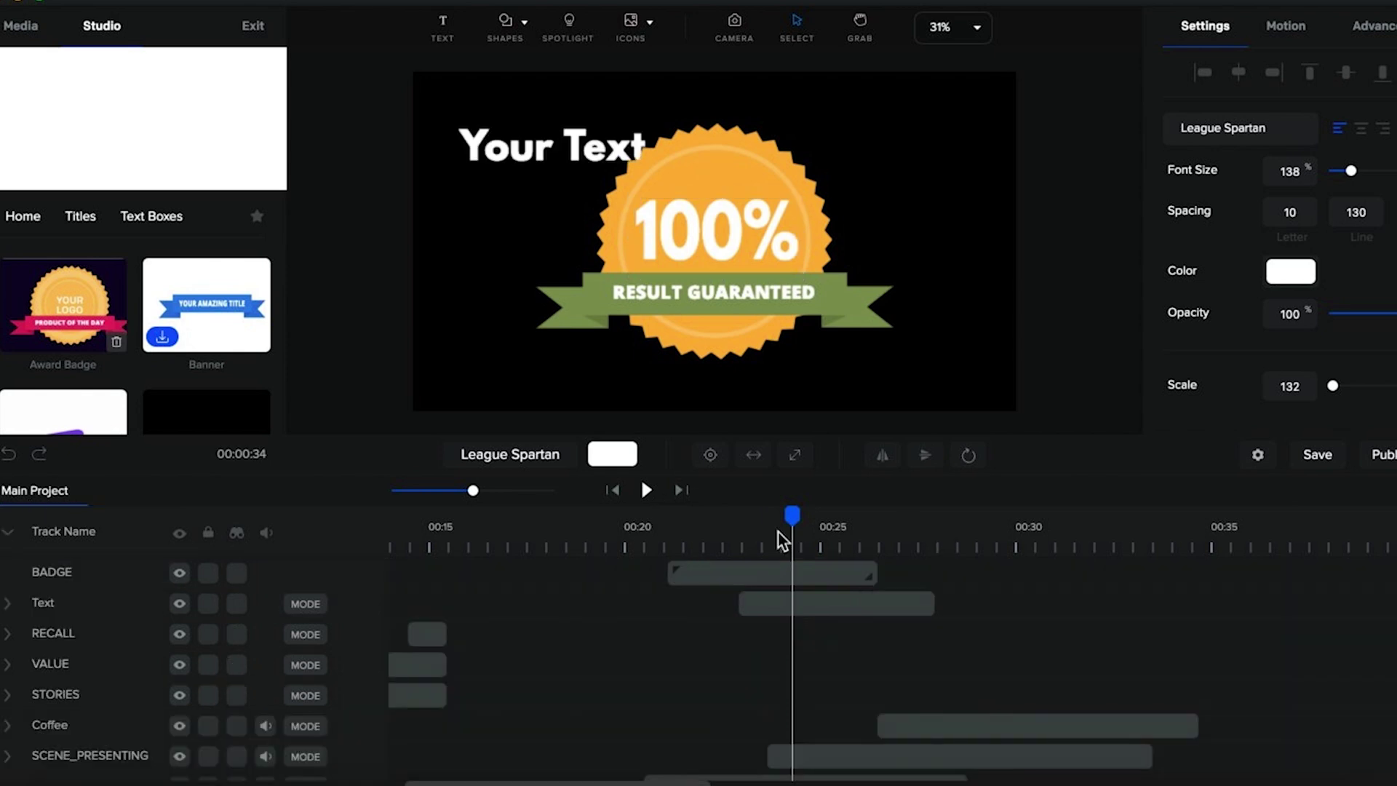
{"action": "key", "text": "Delete"}
{"action": "left_click_drag", "start_coordinate": [631, 539], "coordinate": [724, 516]}
{"action": "left_click", "coordinate": [742, 573]}
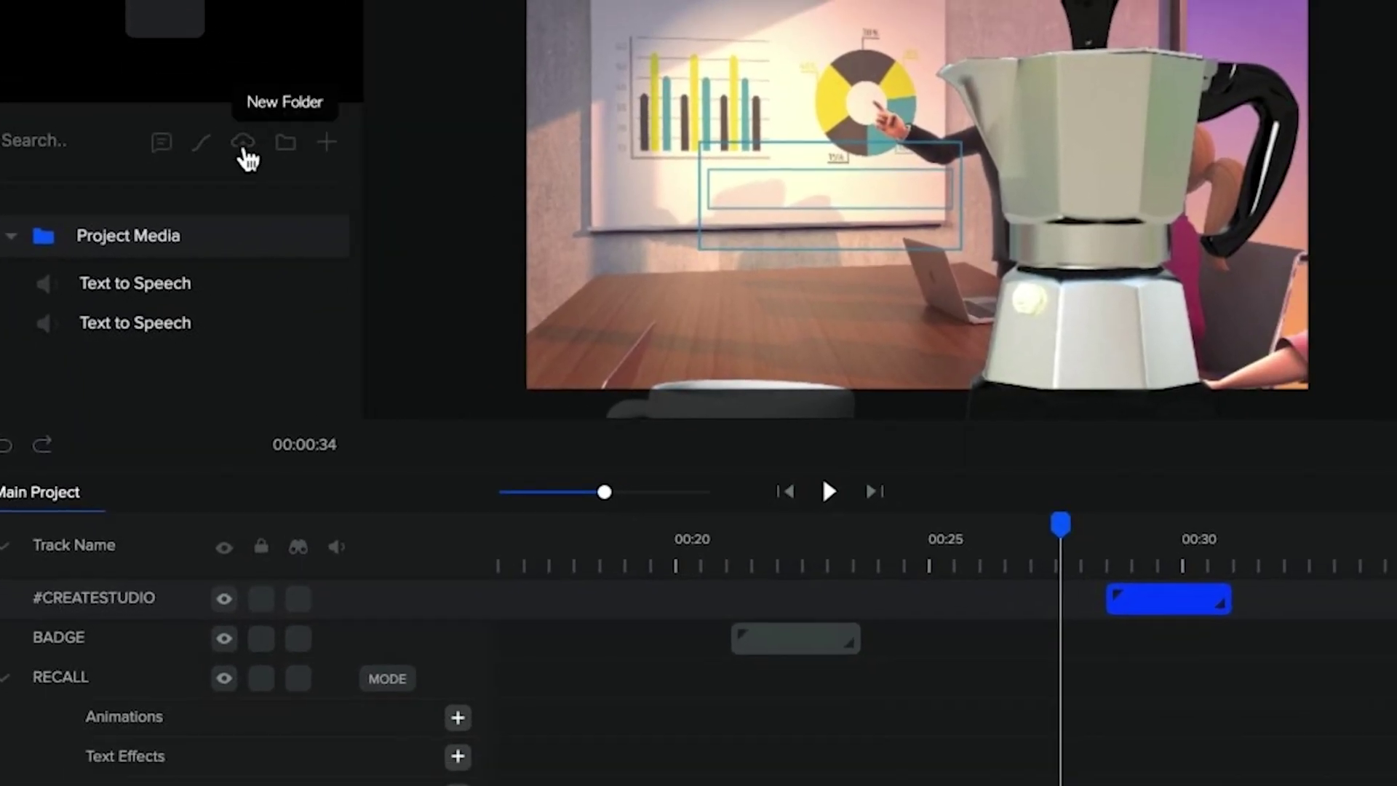
Open the stock Audio library and preview the Accoustic jingle and Chill out tracks
{"action": "left_click", "coordinate": [246, 149]}
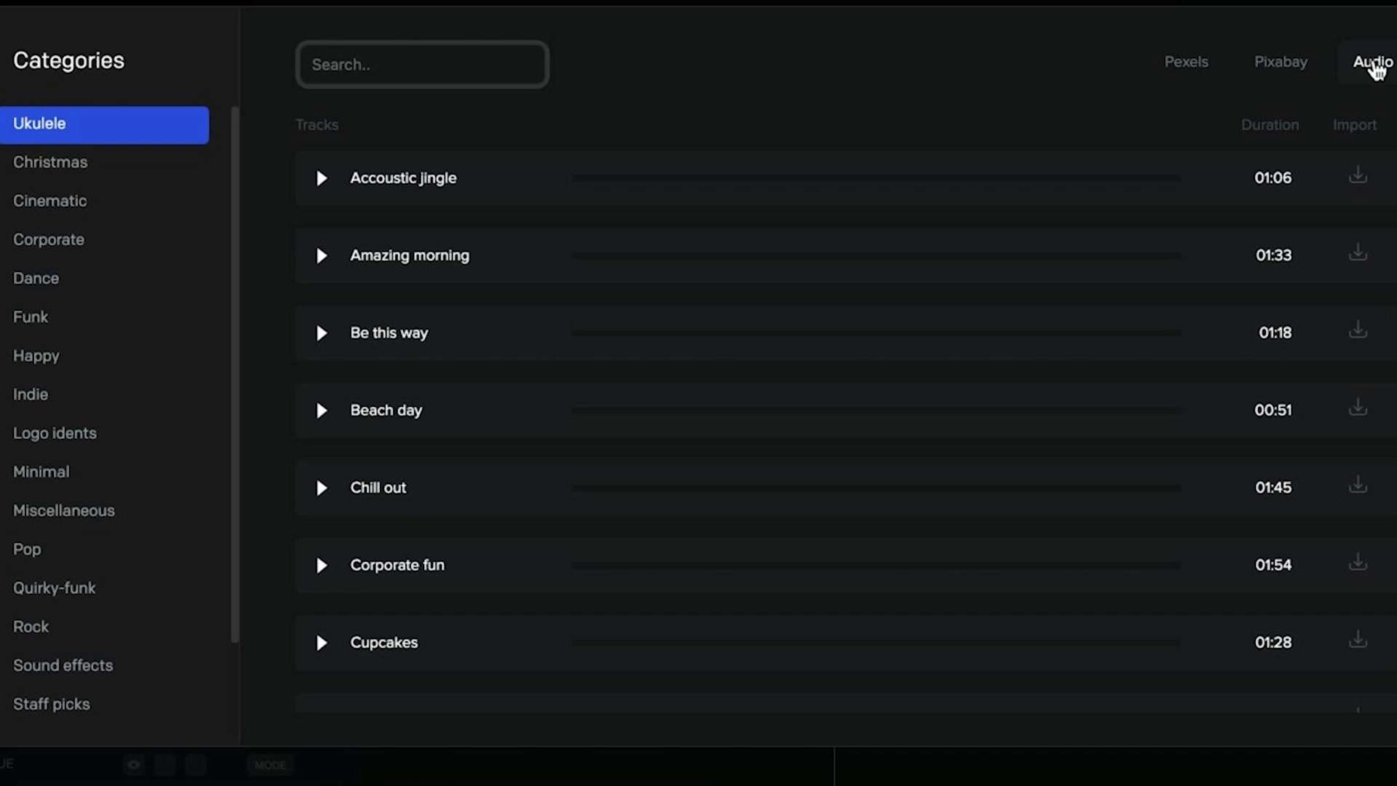
{"action": "left_click", "coordinate": [322, 179]}
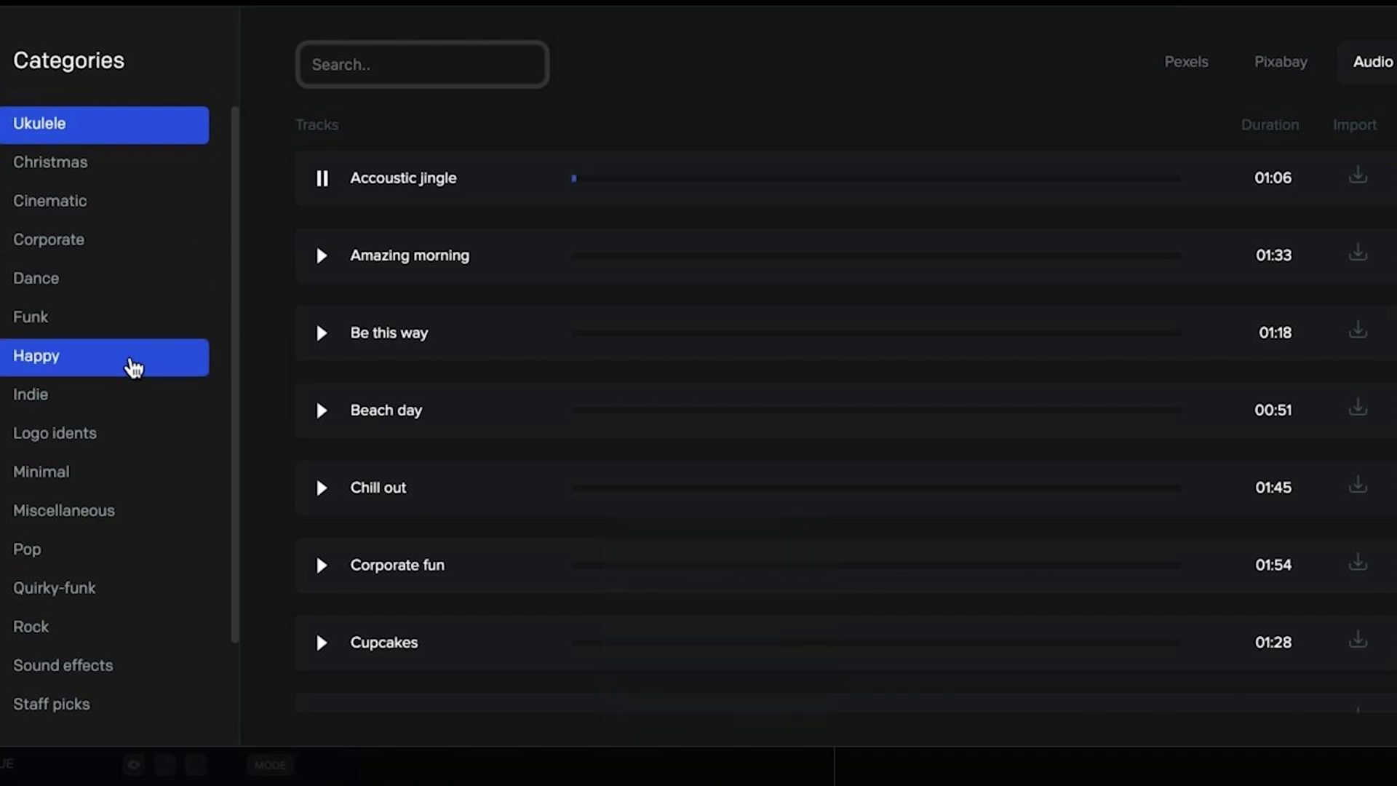
{"action": "scroll", "coordinate": [51, 596], "scroll_direction": "down", "scroll_amount": 3}
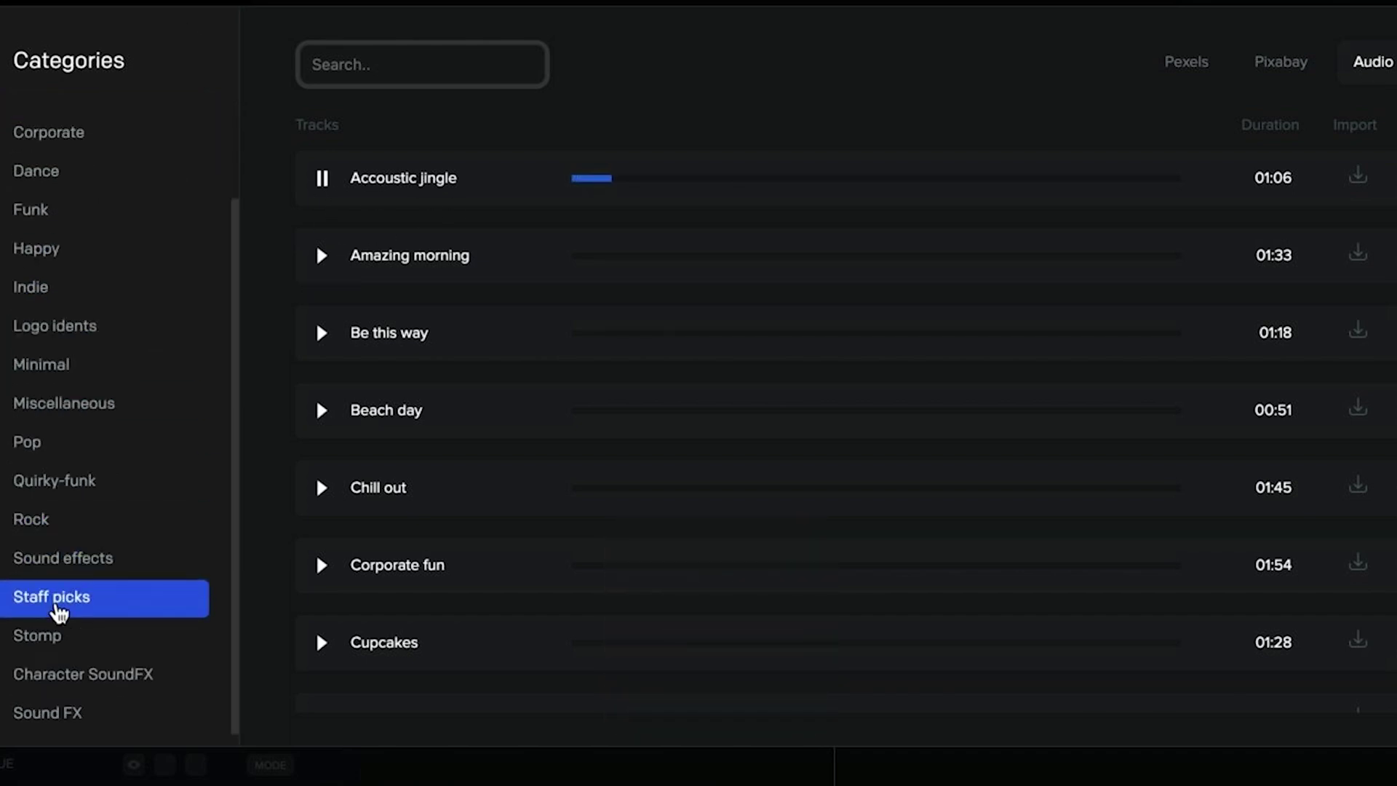
{"action": "left_click", "coordinate": [321, 488]}
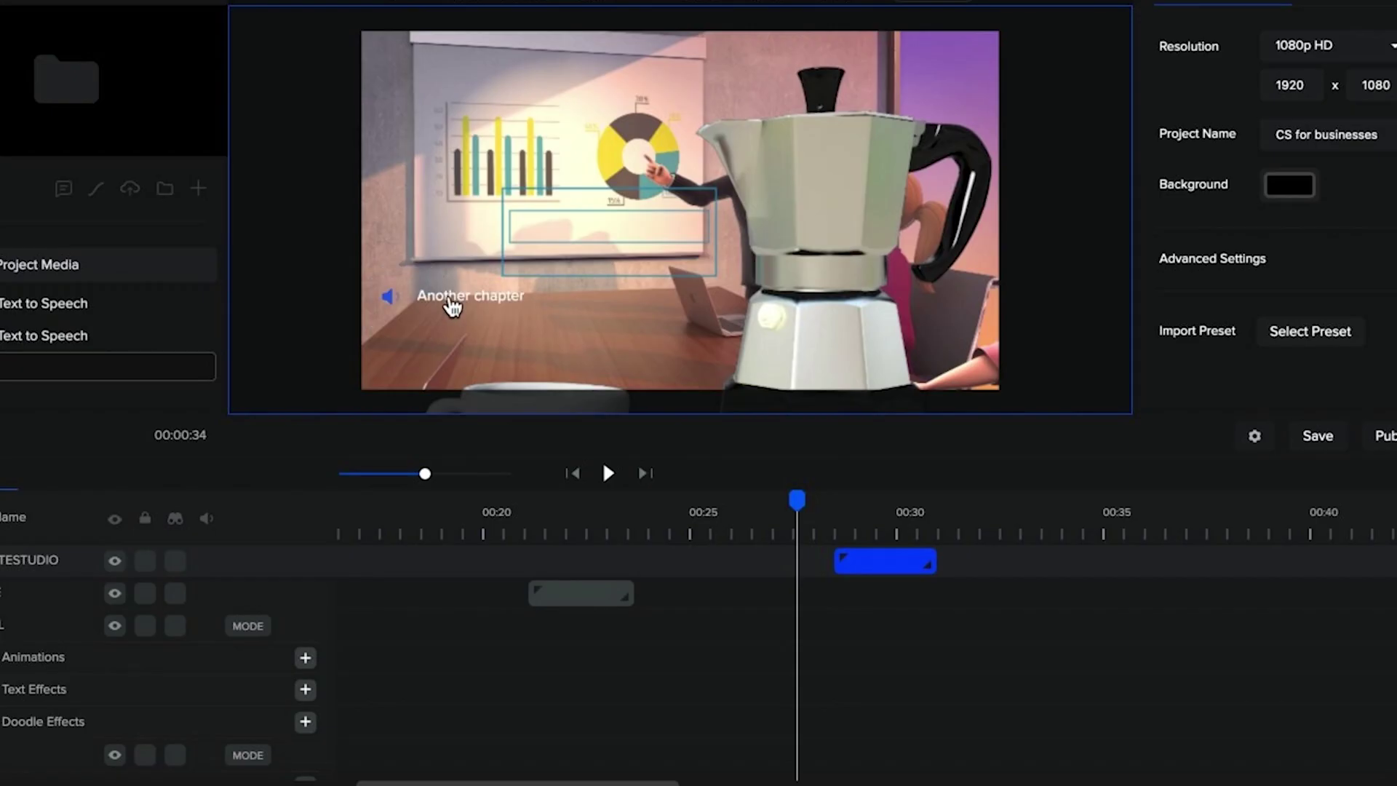
Place the Another chapter music at 00:00, set its volume to 42%, and preview the video
{"action": "left_click_drag", "start_coordinate": [451, 305], "coordinate": [1023, 560]}
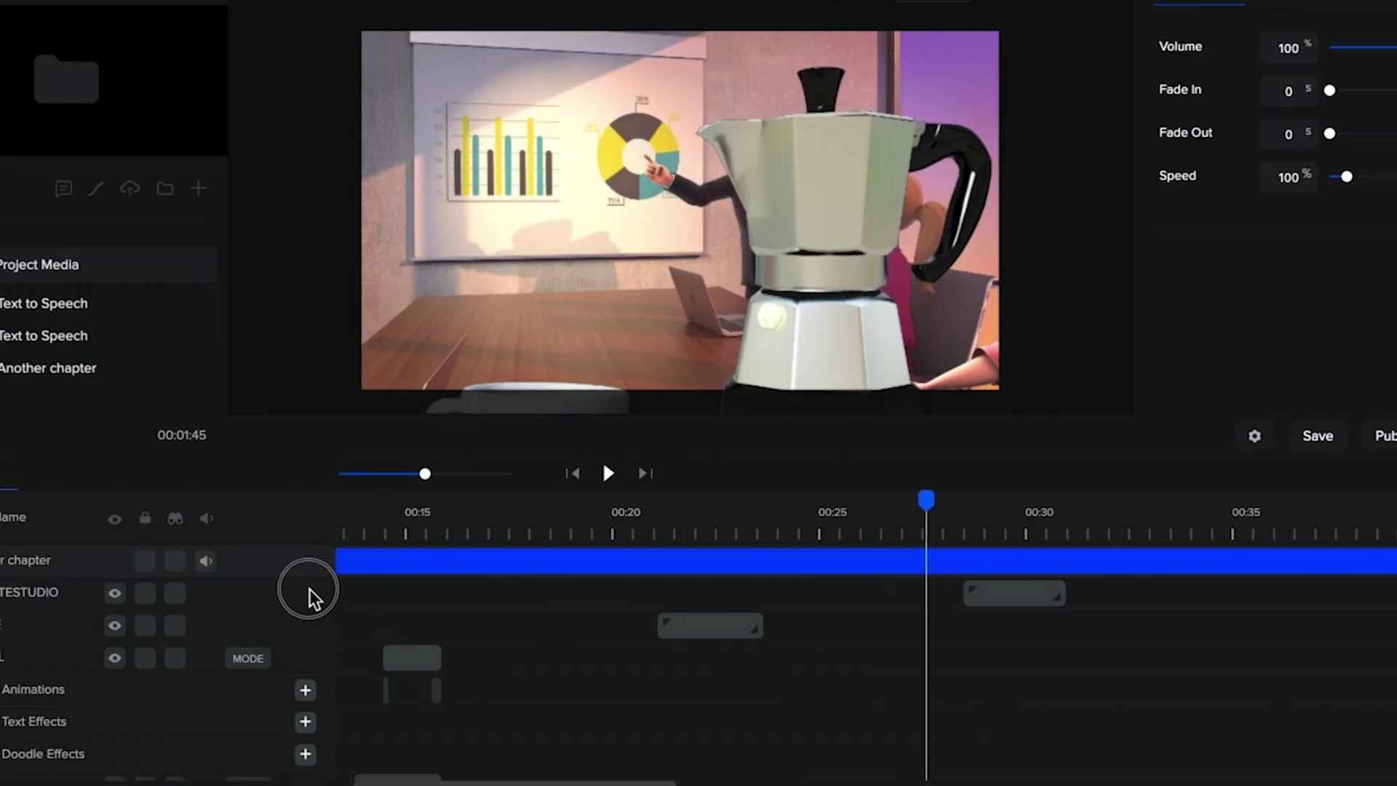
{"action": "left_click", "coordinate": [205, 563]}
{"action": "left_click_drag", "start_coordinate": [554, 560], "coordinate": [349, 577]}
{"action": "left_click_drag", "start_coordinate": [1390, 48], "coordinate": [1370, 50]}
{"action": "left_click", "coordinate": [568, 522]}
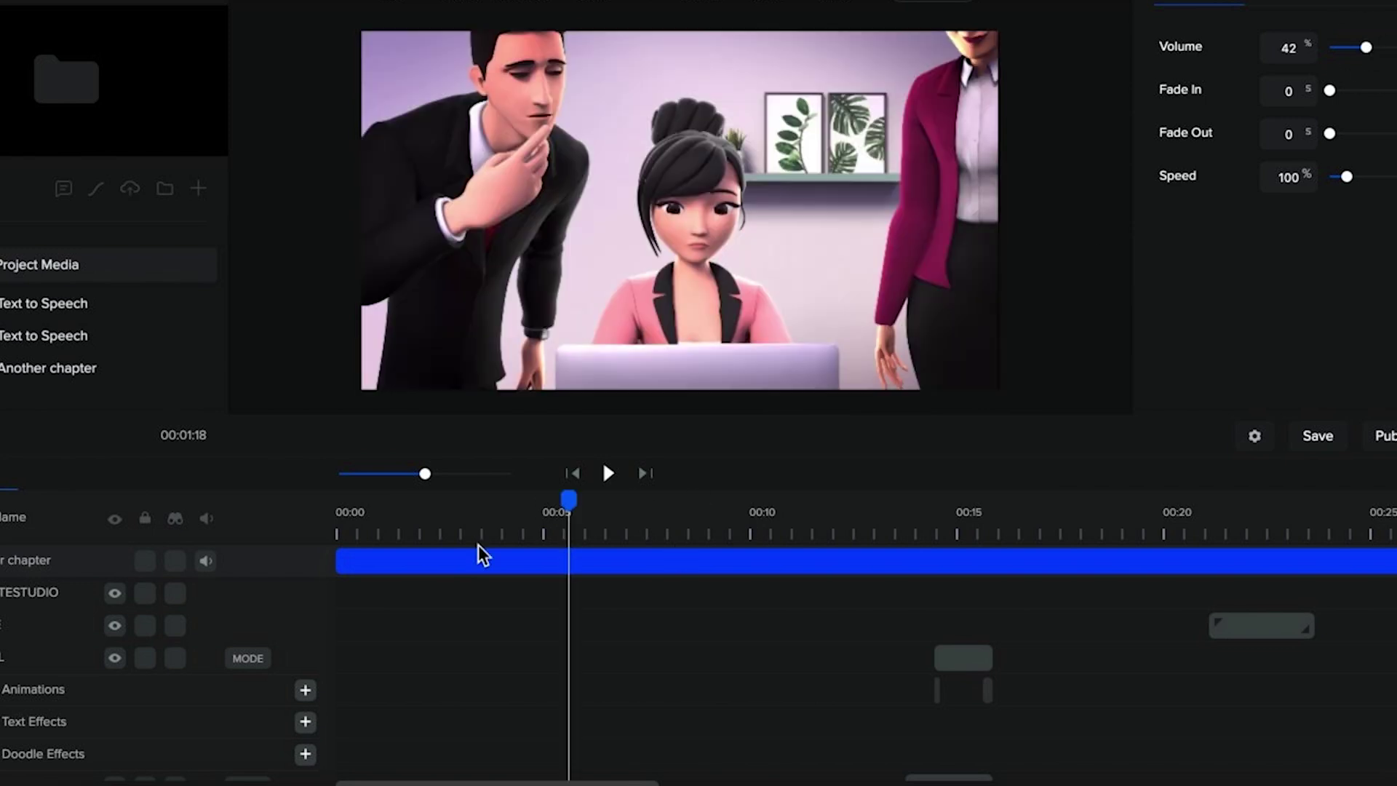
{"action": "left_click", "coordinate": [313, 515]}
{"action": "left_click", "coordinate": [610, 474]}
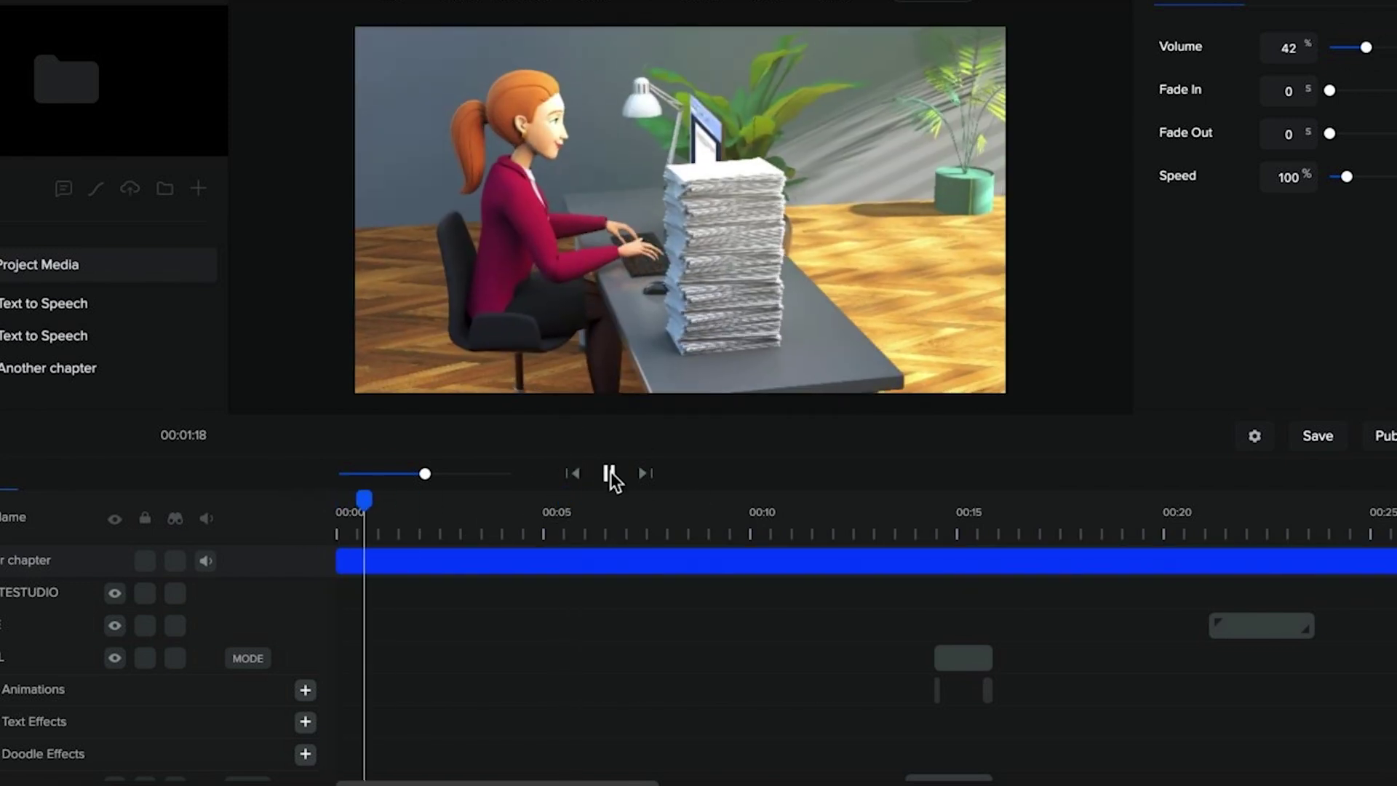
{"action": "left_click", "coordinate": [609, 473]}
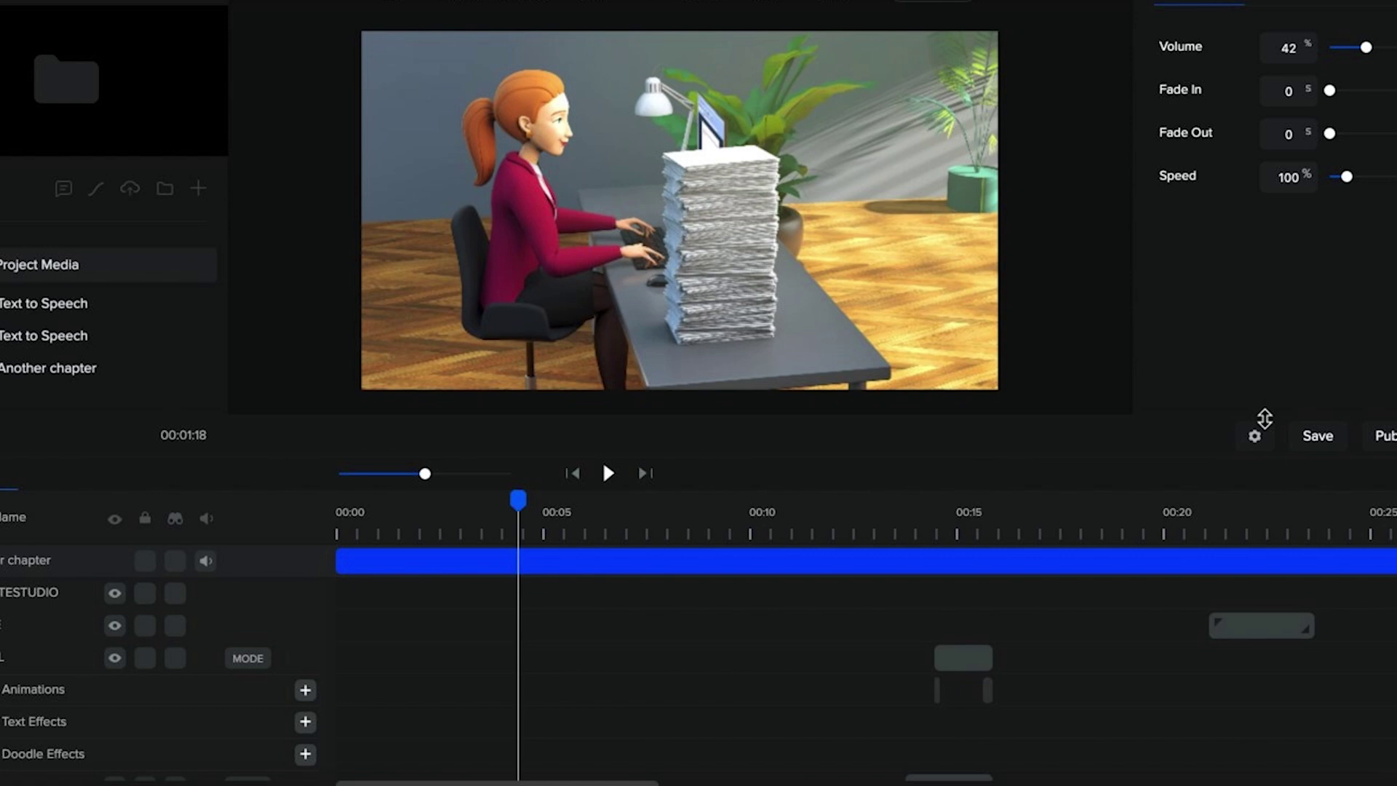
Open the export options and keep MP4 Standard Quality as the file type
{"action": "left_click", "coordinate": [1385, 435]}
{"action": "left_click", "coordinate": [336, 571]}
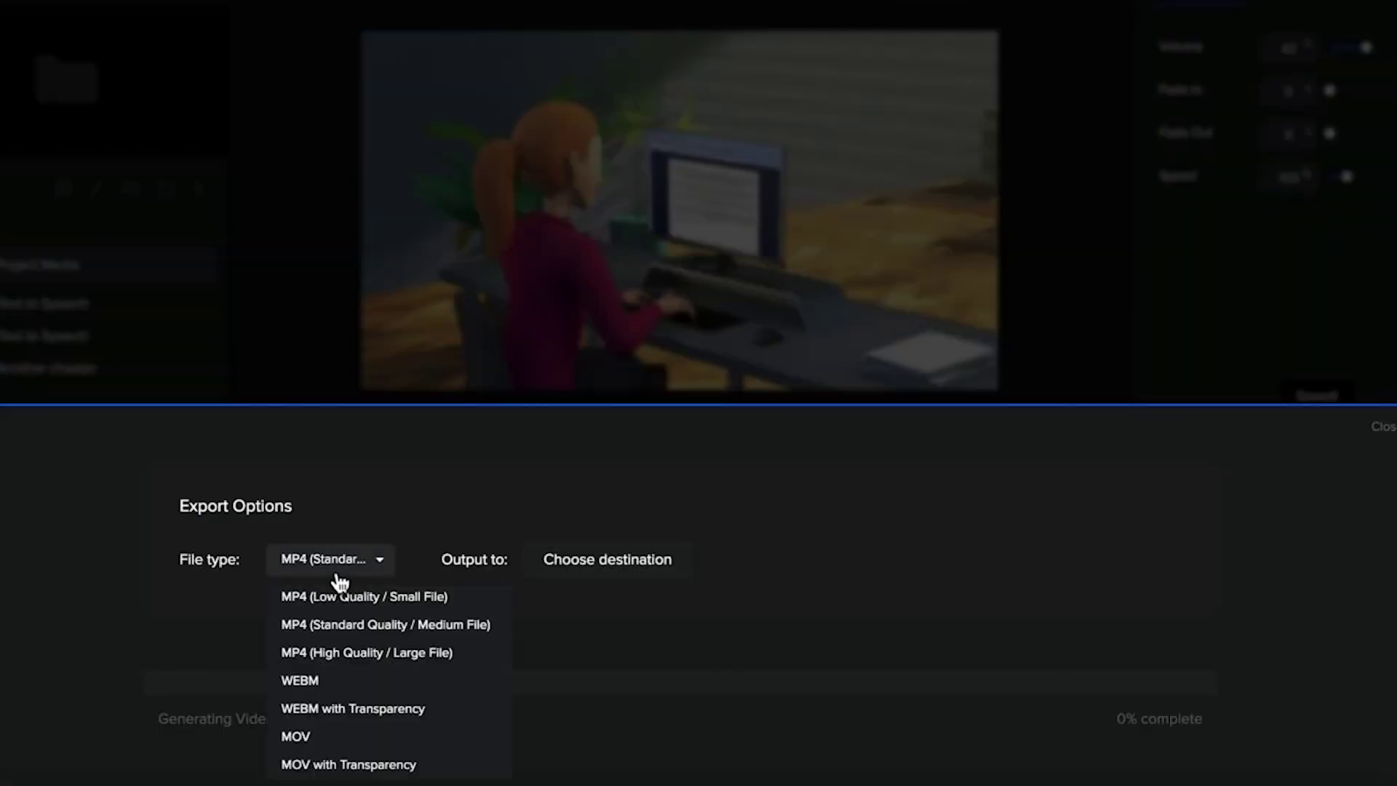
{"action": "left_click", "coordinate": [338, 574]}
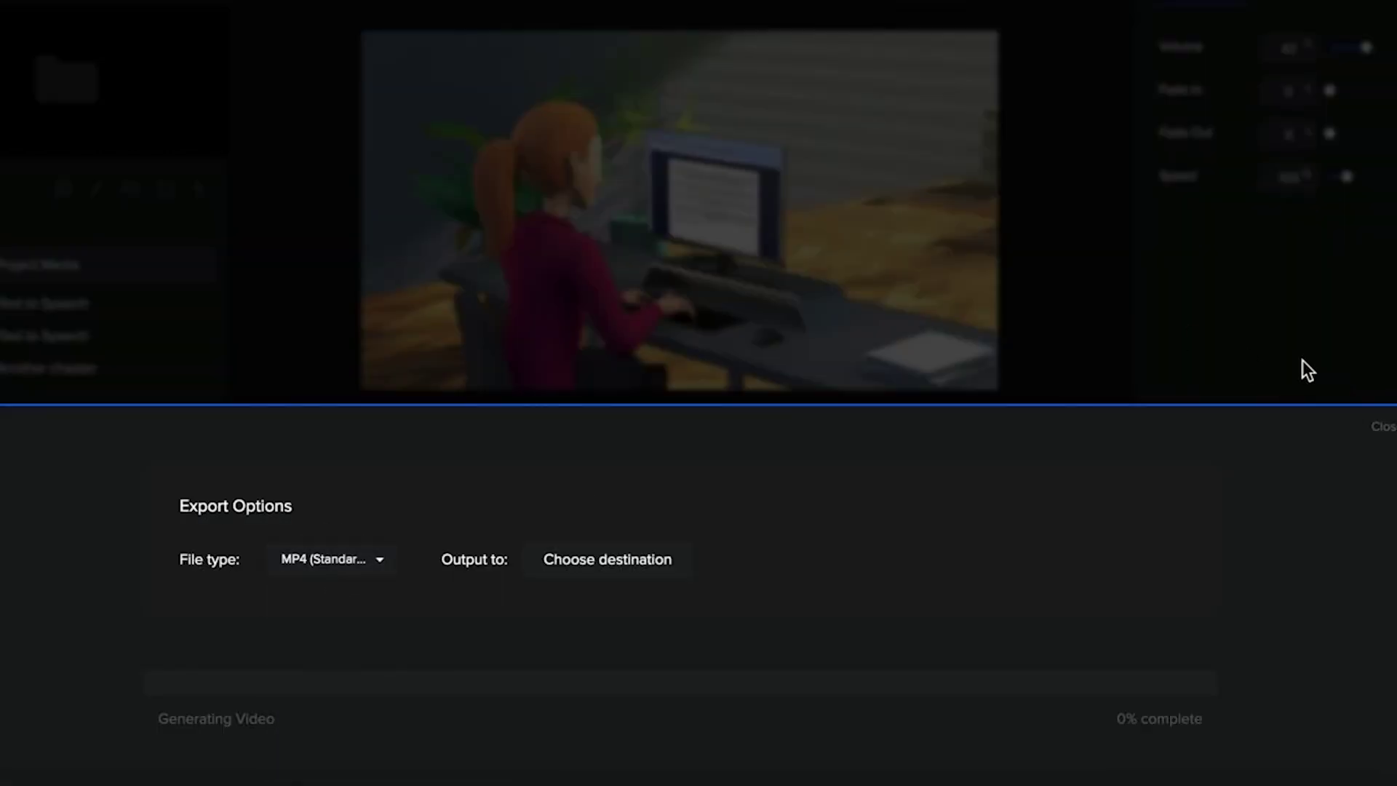